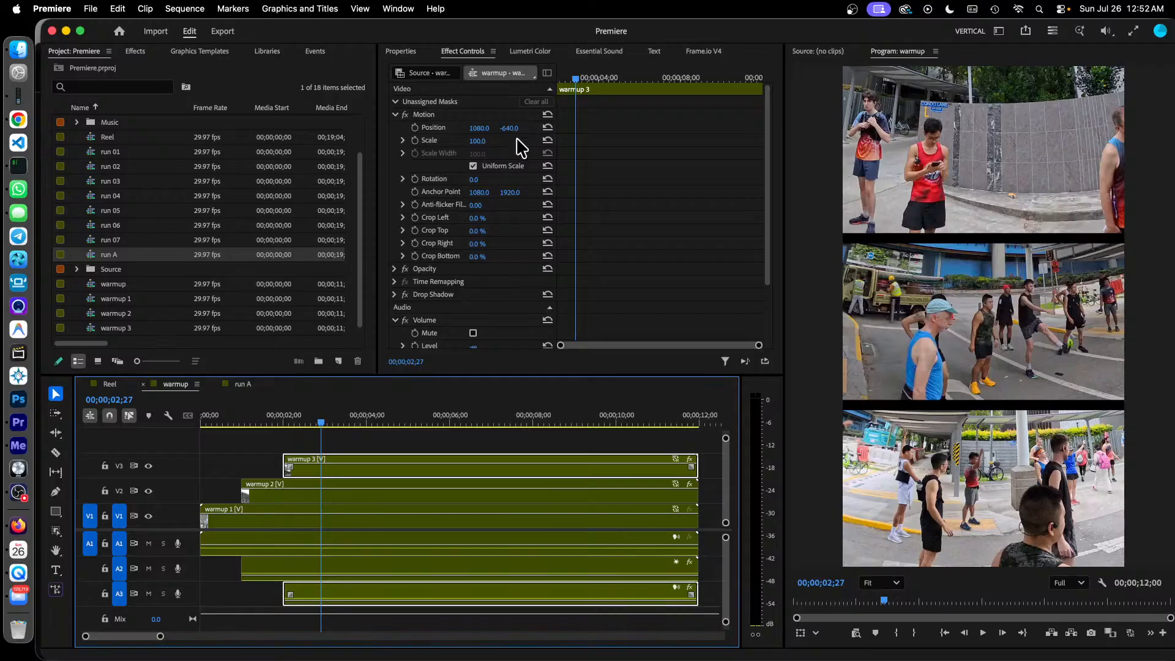
Step: Compare the Motion settings of the warmup 1, warmup 2 and warmup 3 clips and inspect warmup 3's Drop Shadow settings
left_click(375, 499)
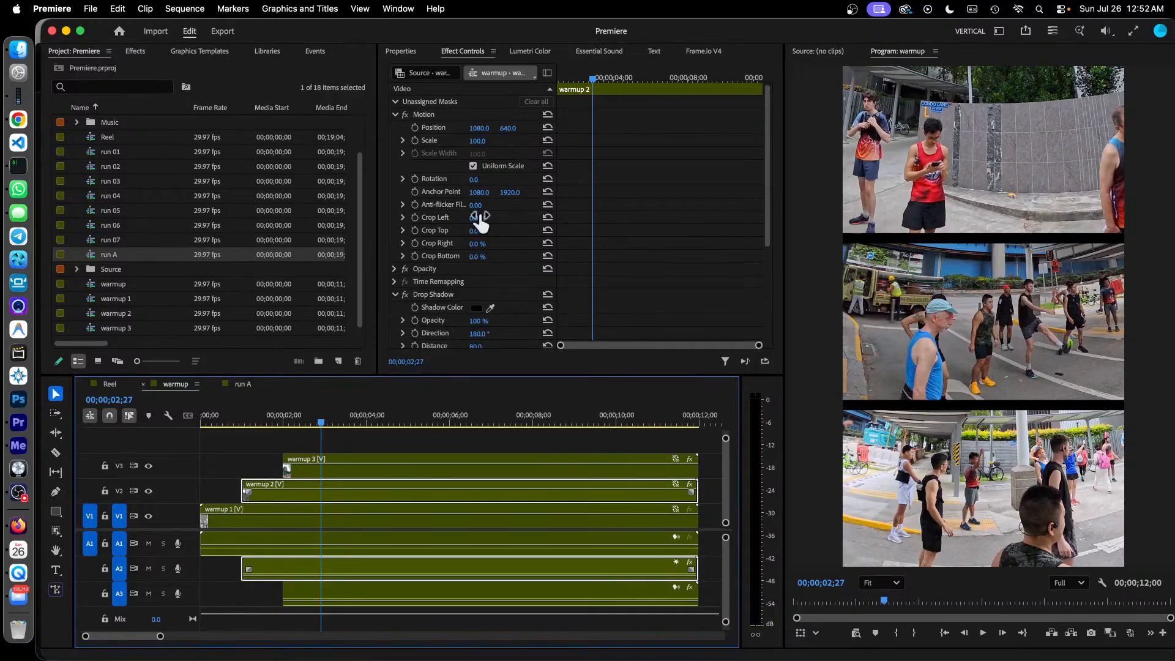
left_click(429, 519)
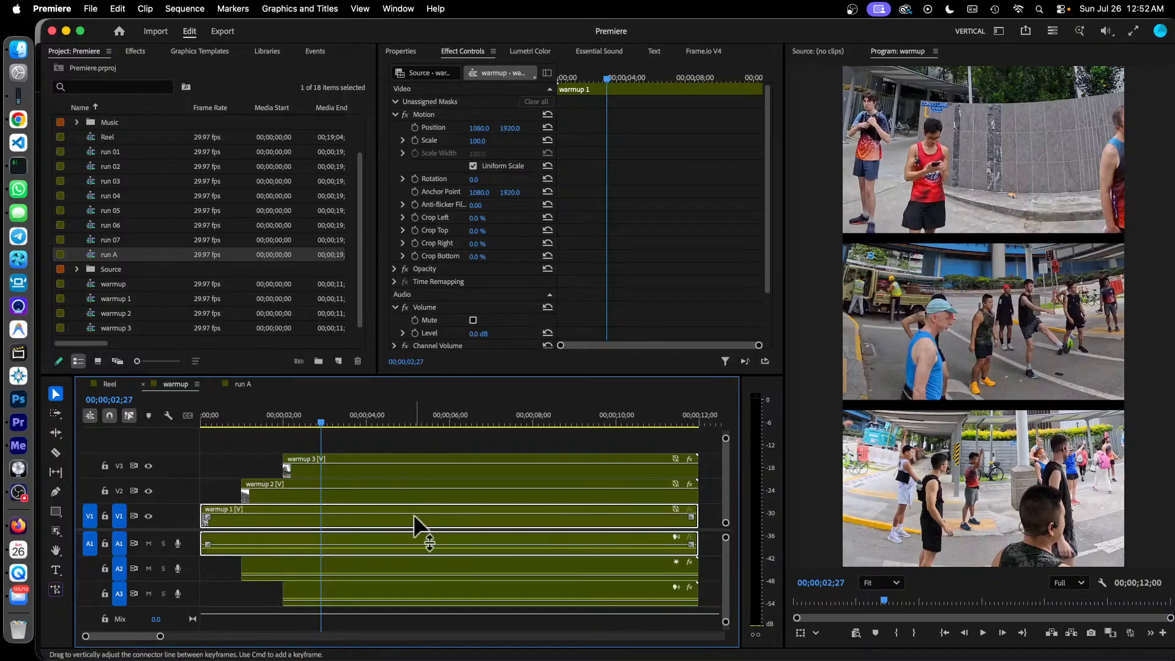
left_click(427, 494)
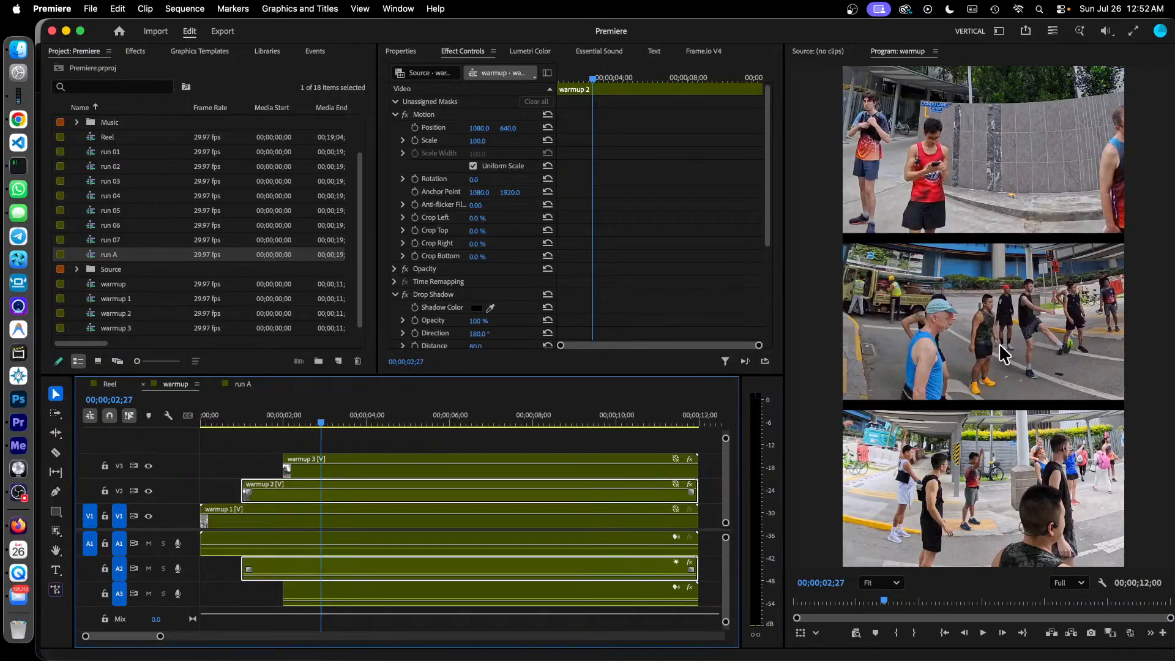
left_click(532, 468)
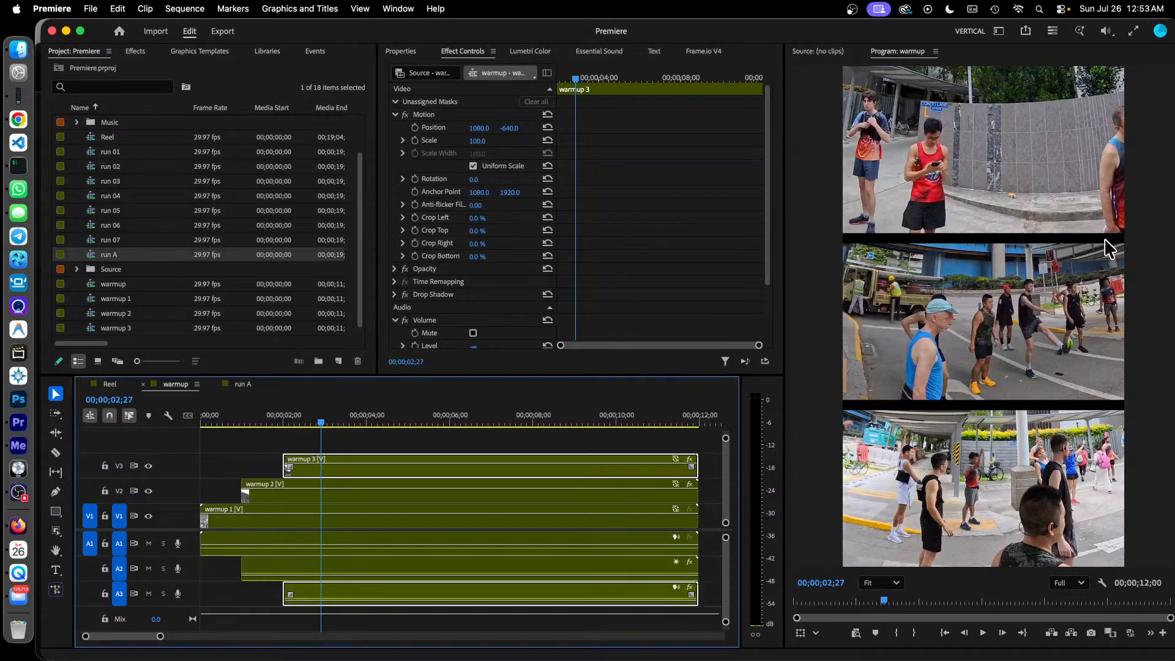
left_click(395, 115)
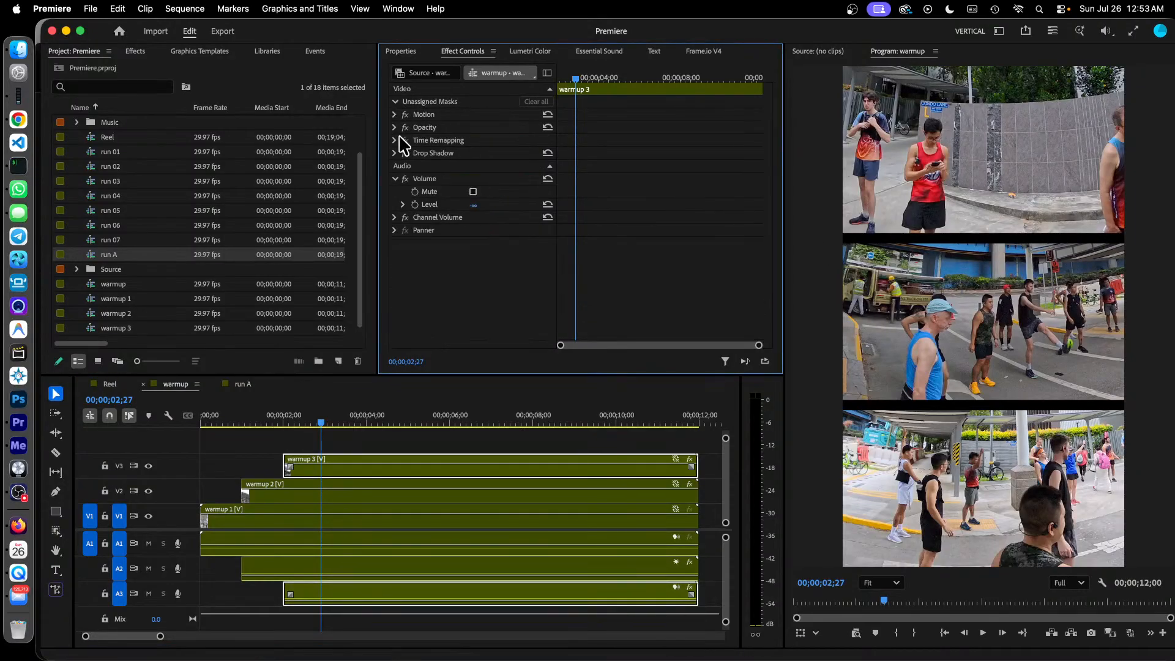
left_click(394, 153)
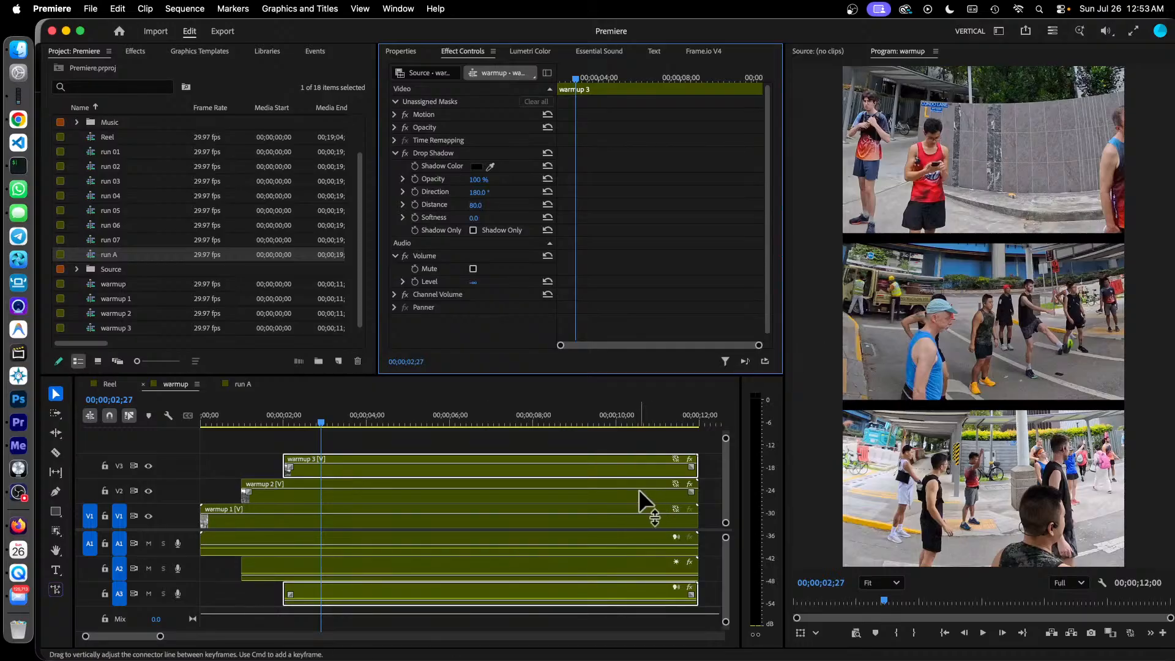
left_click(91, 8)
mouse_move(246, 456)
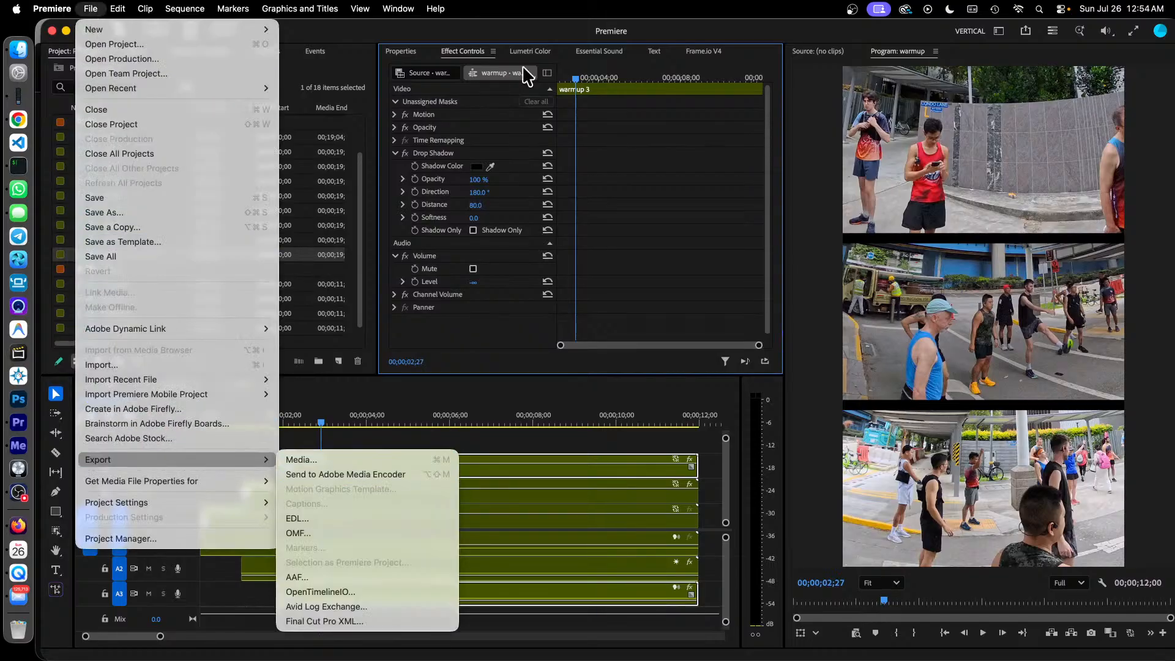
left_click(538, 38)
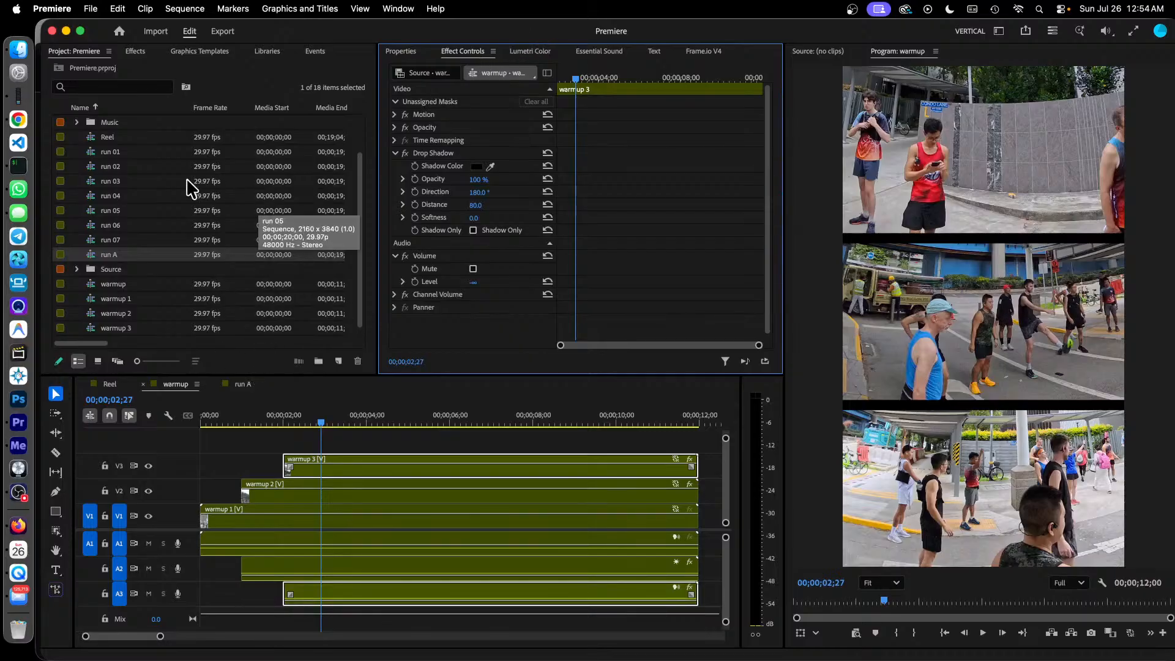
Step: Switch to Finder and play warmup.mp4 from the Videos folder in QuickTime Player with the sound muted
left_click(26, 57)
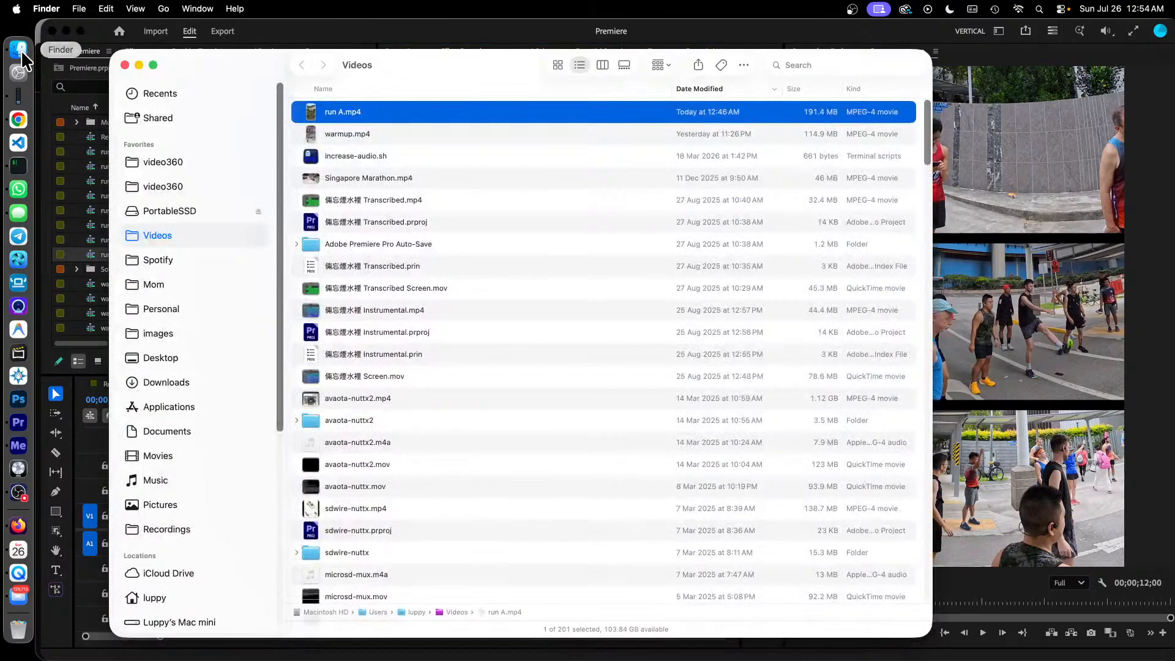
double_click(347, 133)
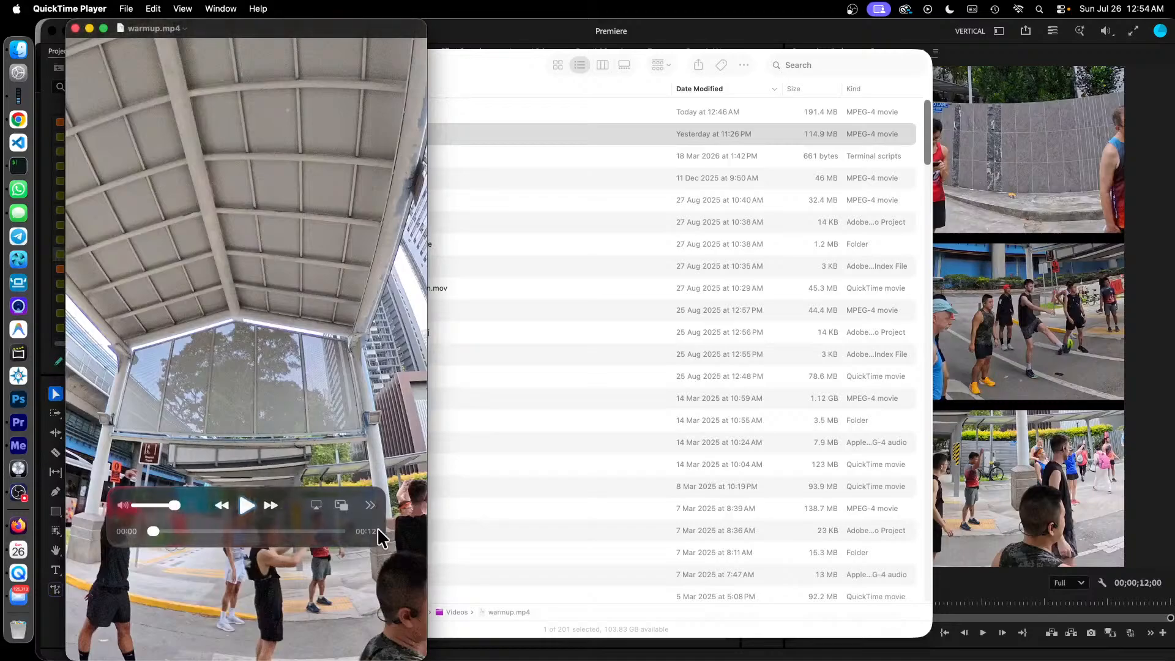
left_click_drag(292, 487, 320, 608)
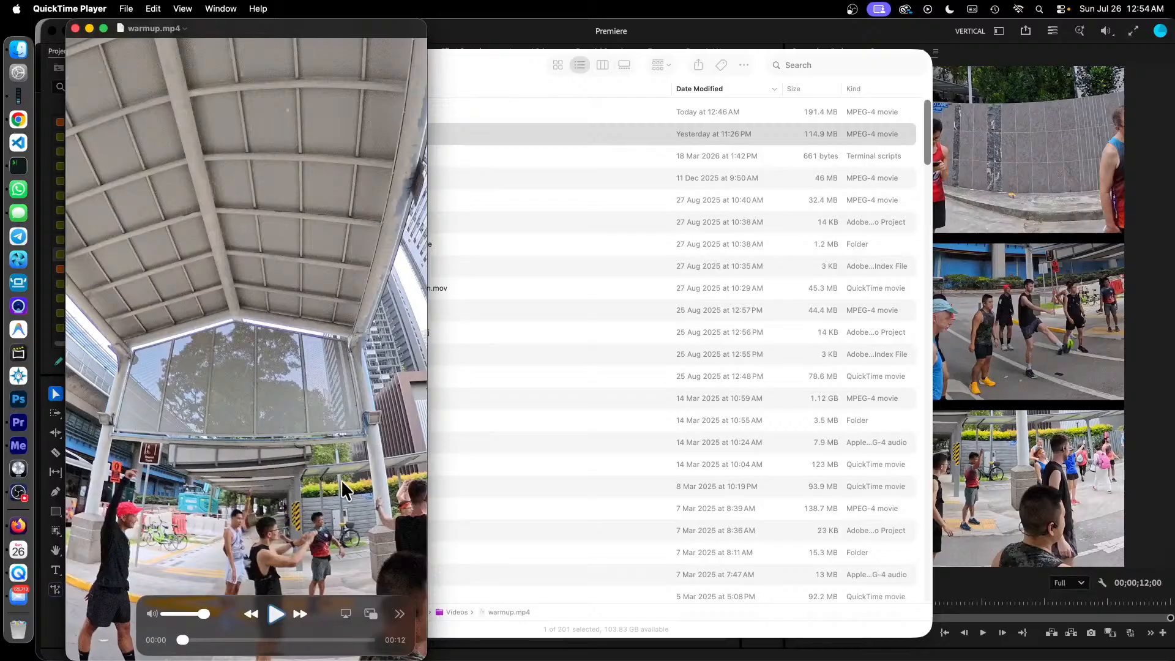
key("space")
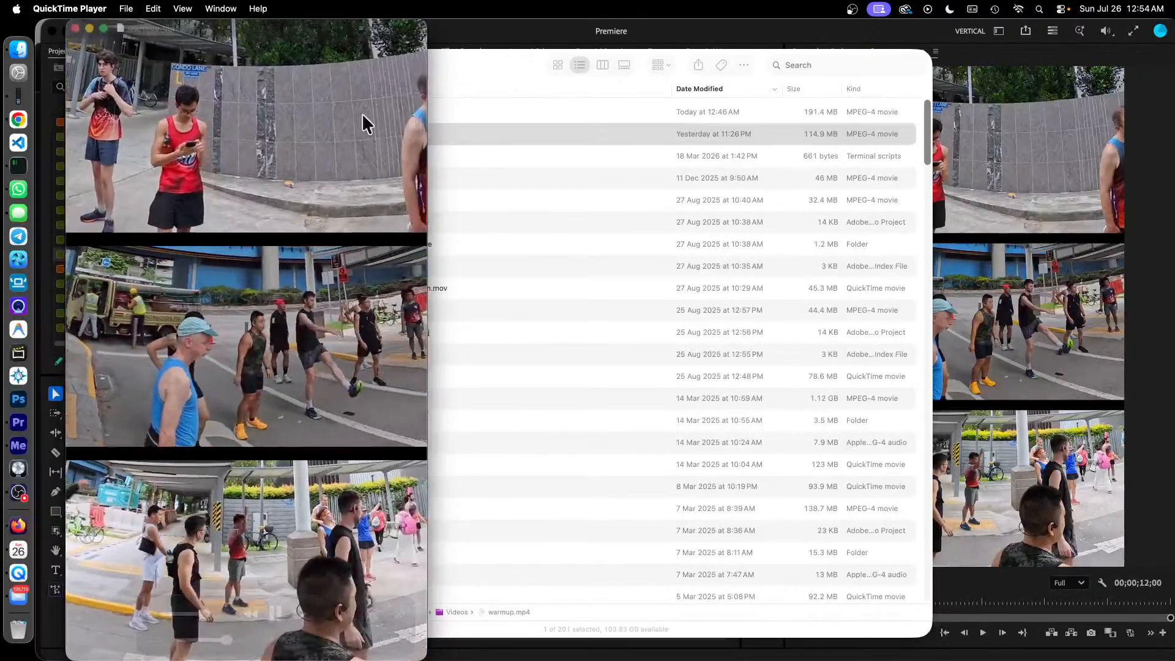
left_click(148, 616)
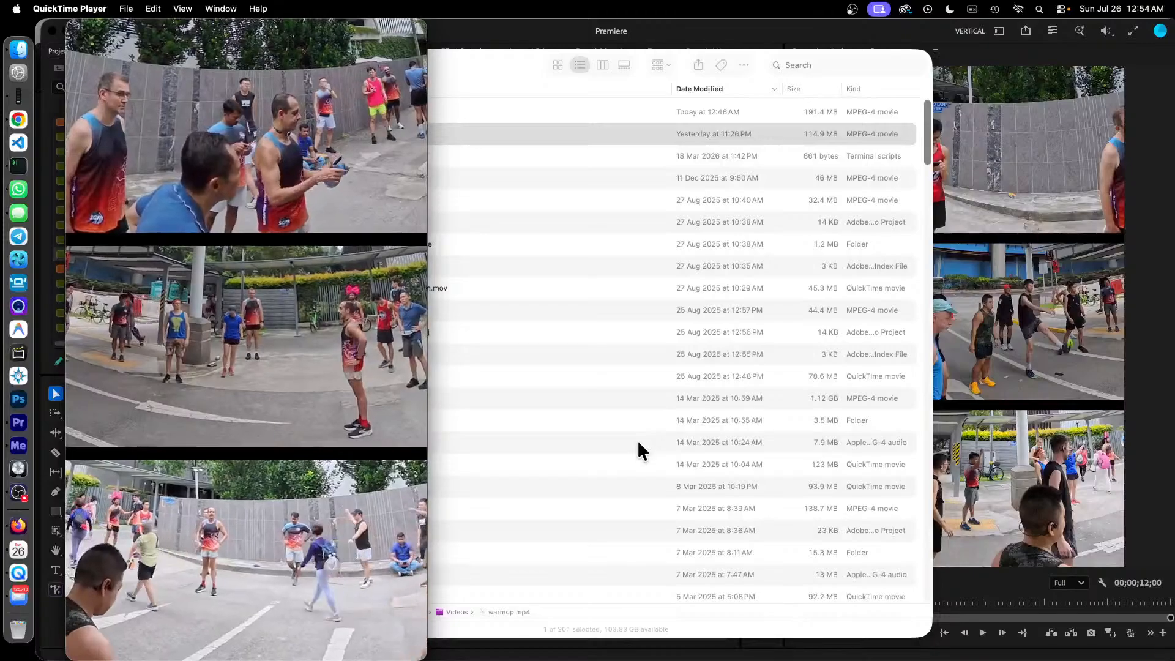
Step: Close the warmup.mp4 video and switch back to Premiere
mouse_move(243, 479)
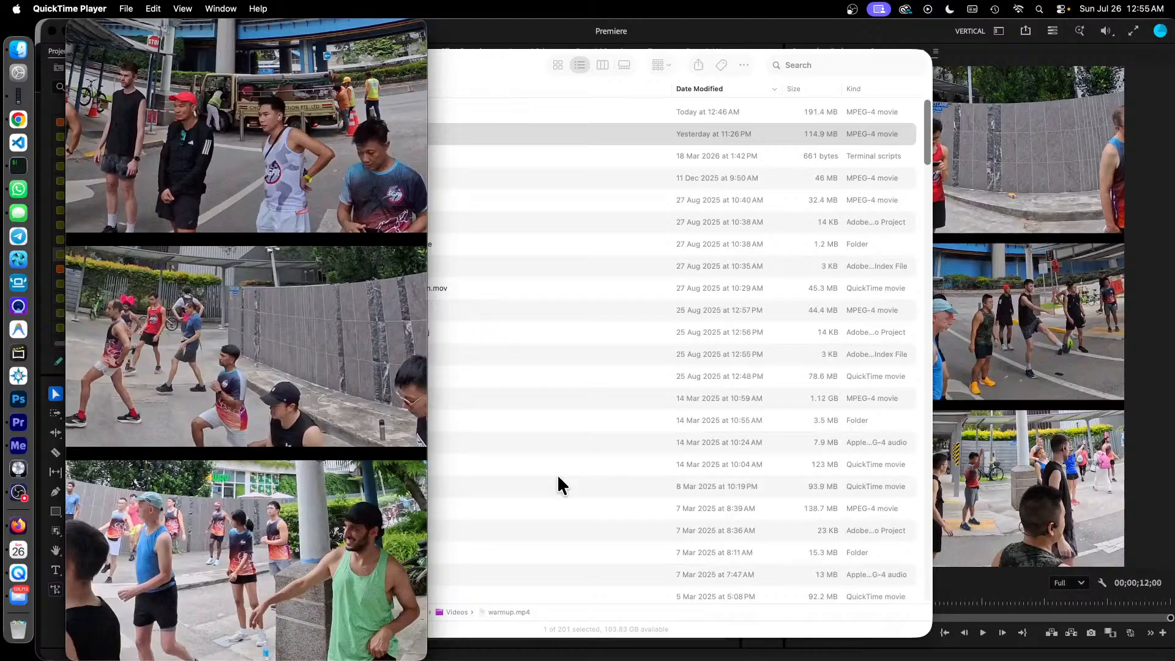
mouse_move(304, 536)
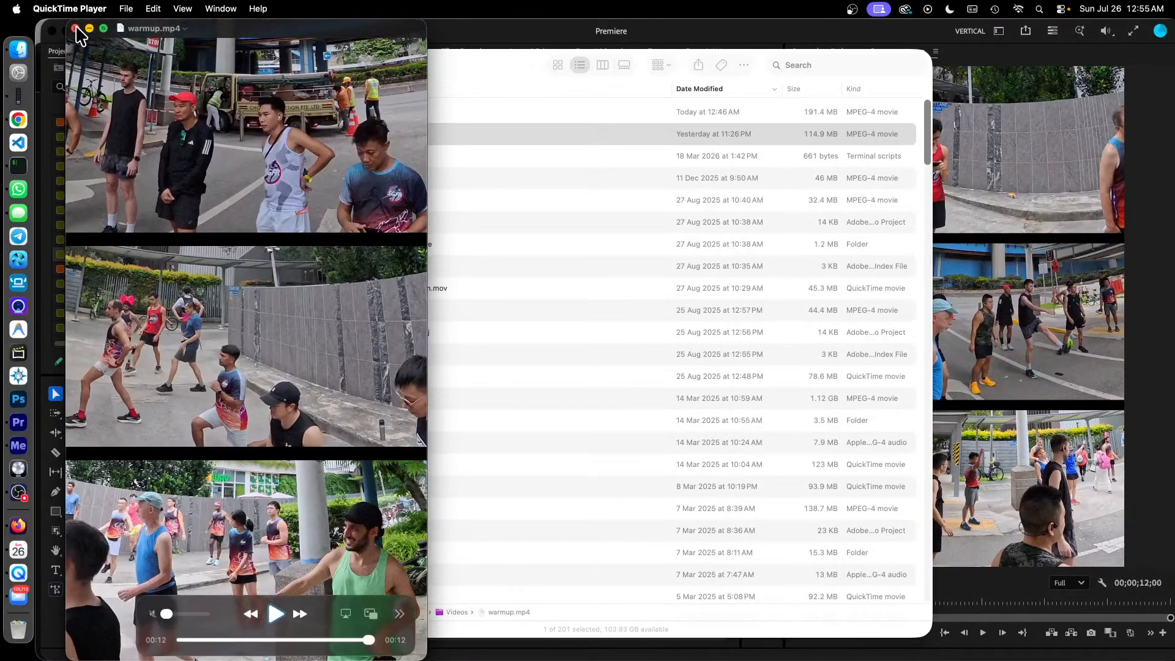
left_click(75, 28)
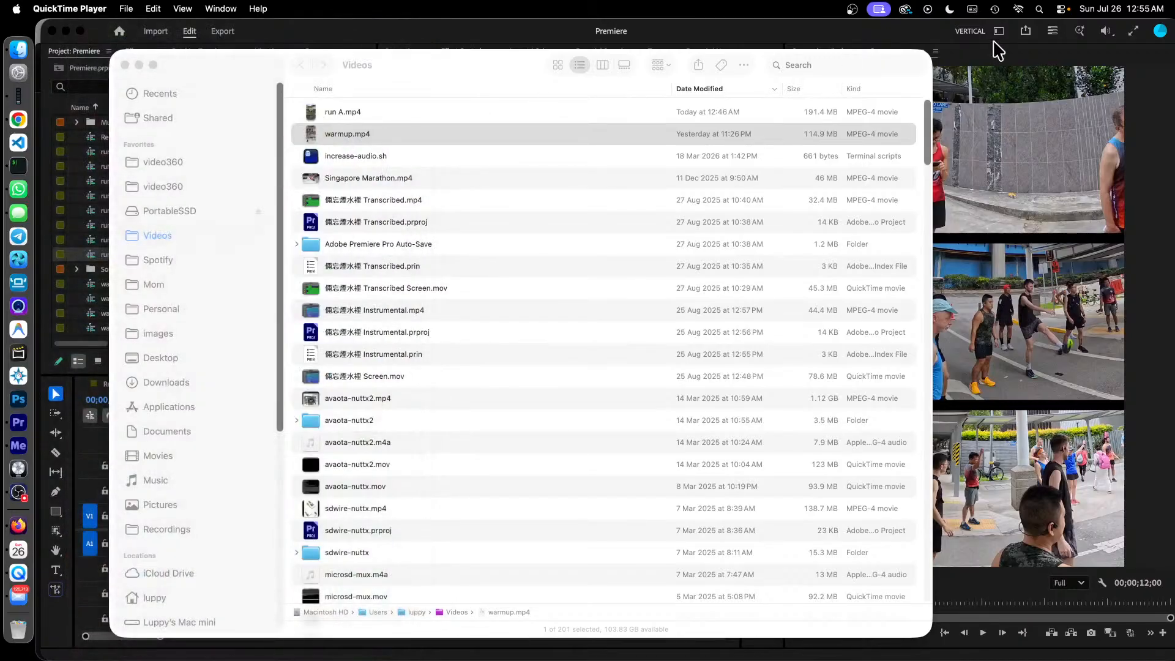
left_click(893, 30)
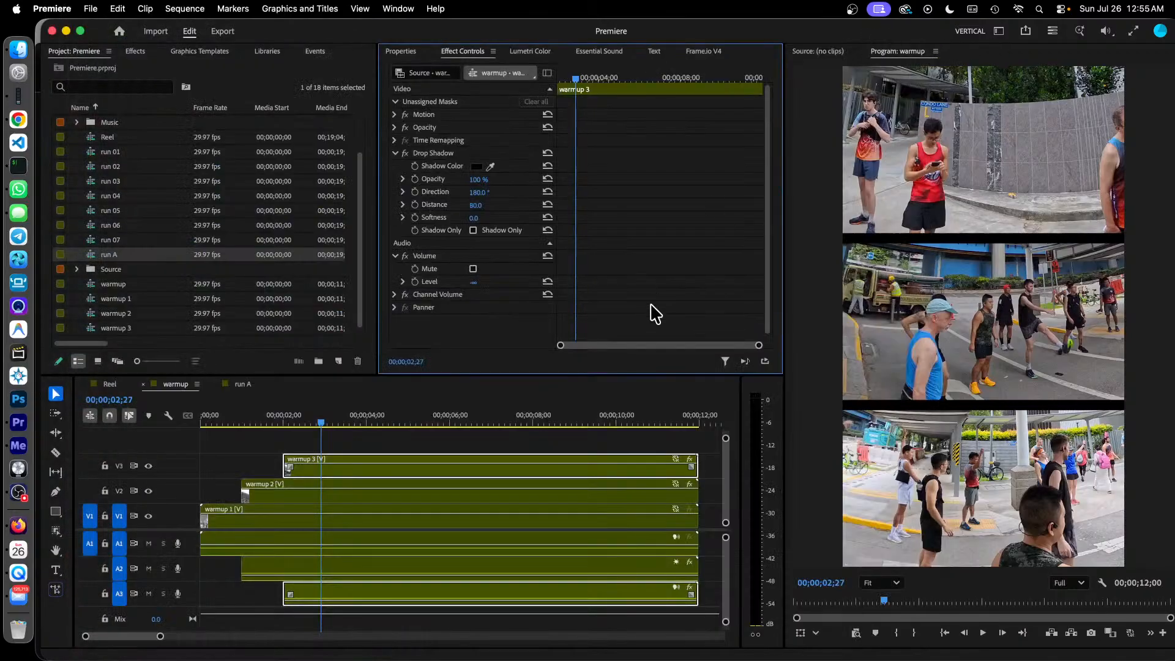
Step: View the run A sequence, then open the run 01 and warmup 1 sequences to compare their Insta360 Reframe V2 settings
left_click(243, 385)
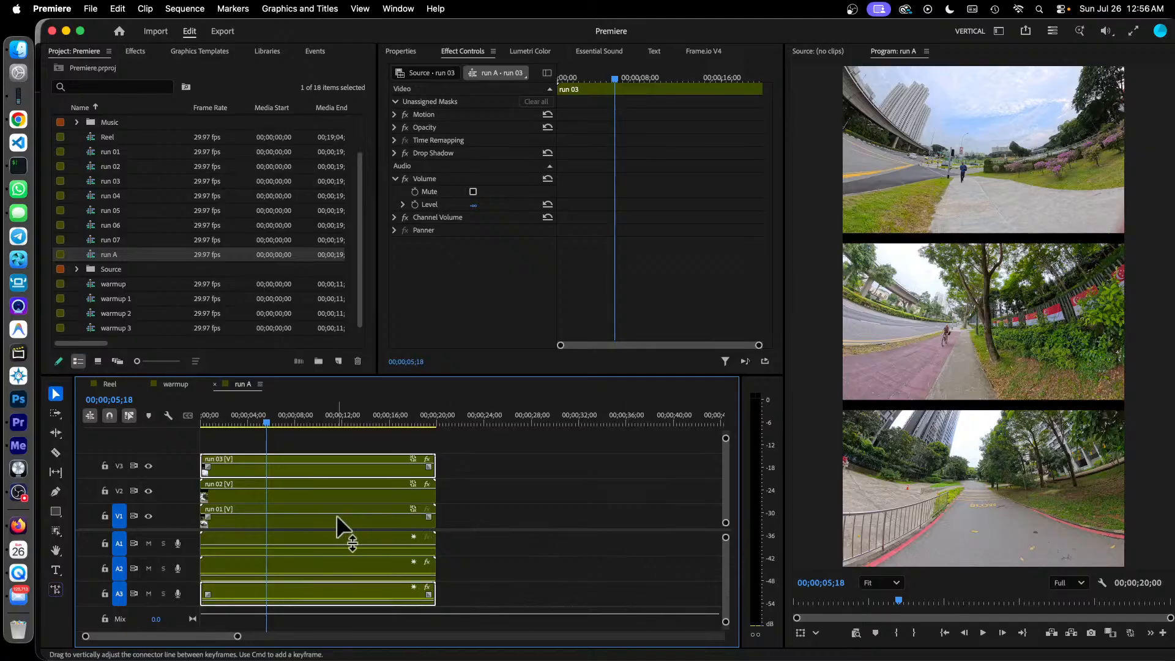
left_click(110, 153)
double_click(110, 154)
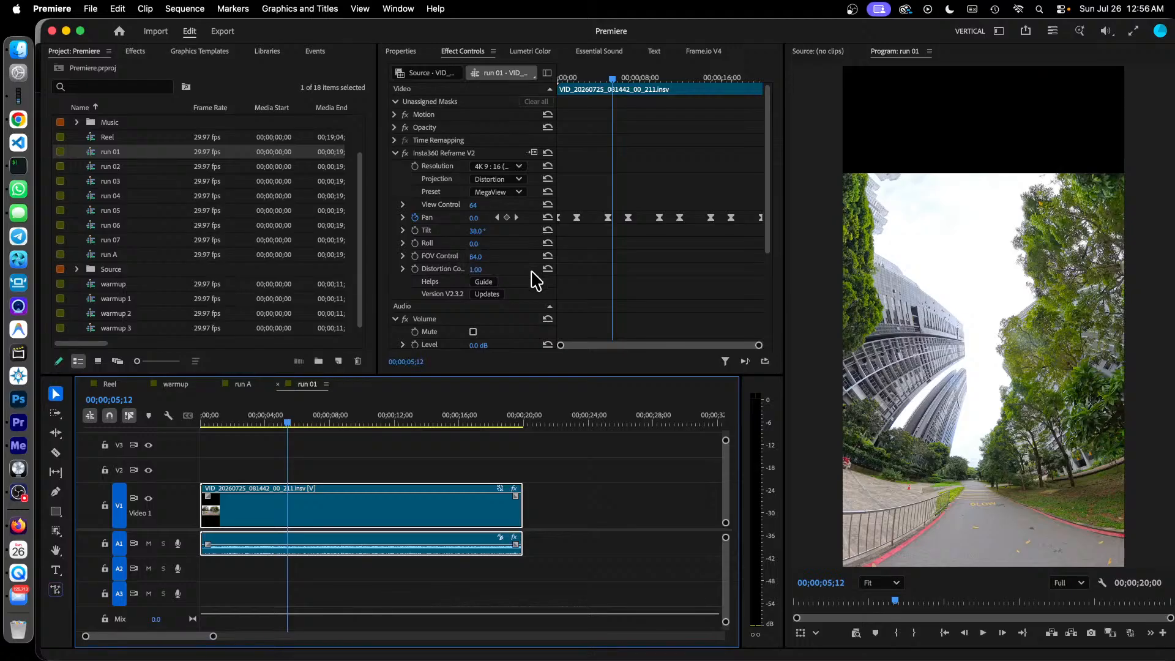
double_click(110, 302)
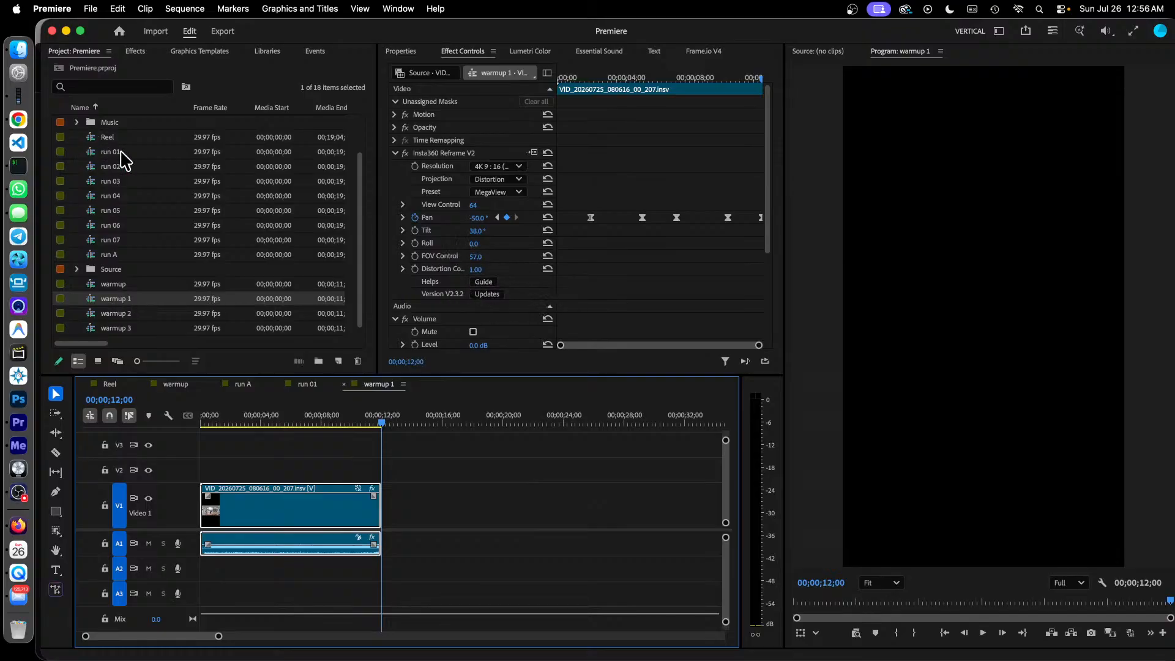
Step: Return to the run 01 sequence and scrub it from the start to 00;00;19;15 to examine the animated Pan
double_click(123, 156)
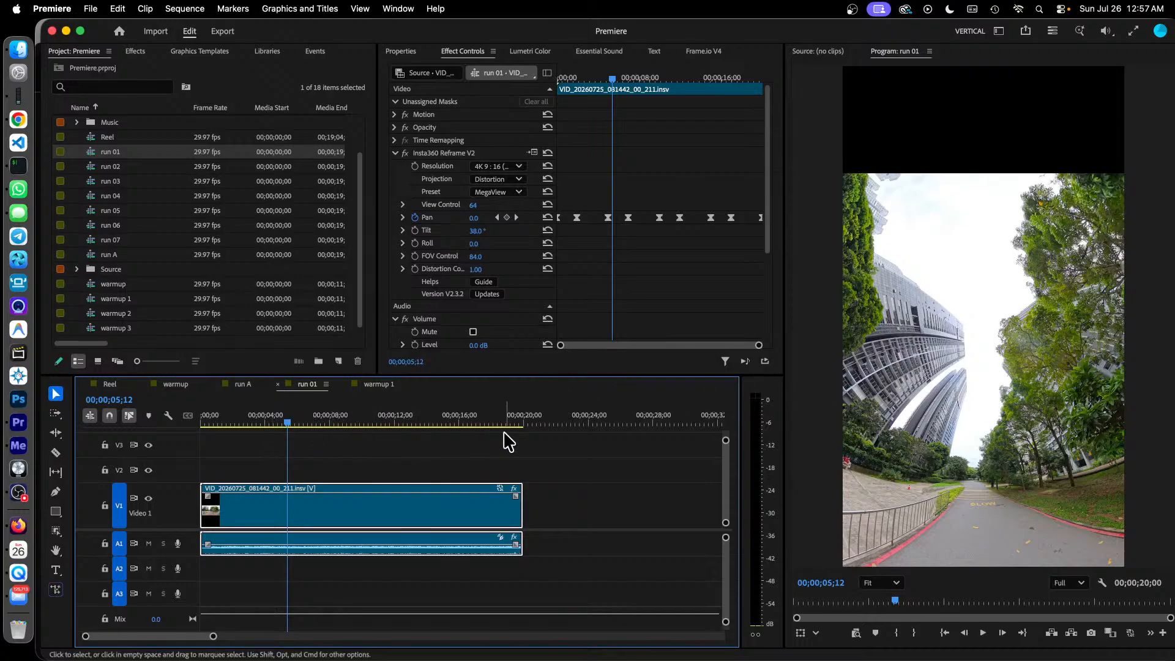
left_click_drag(287, 428, 204, 436)
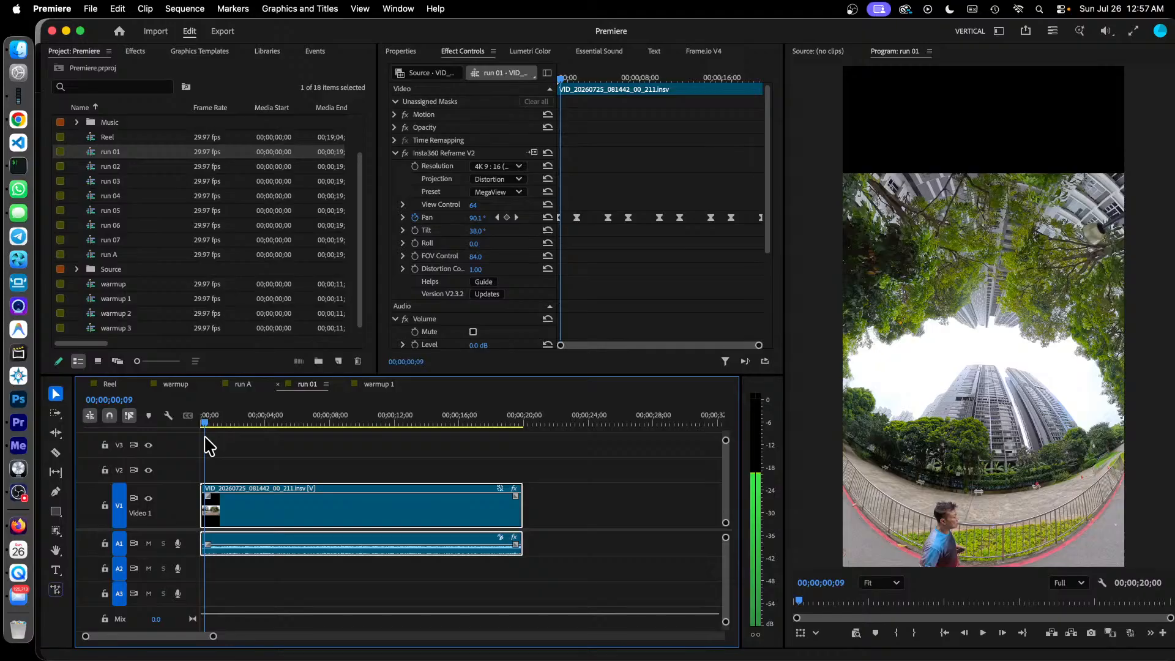
left_click_drag(204, 436, 514, 479)
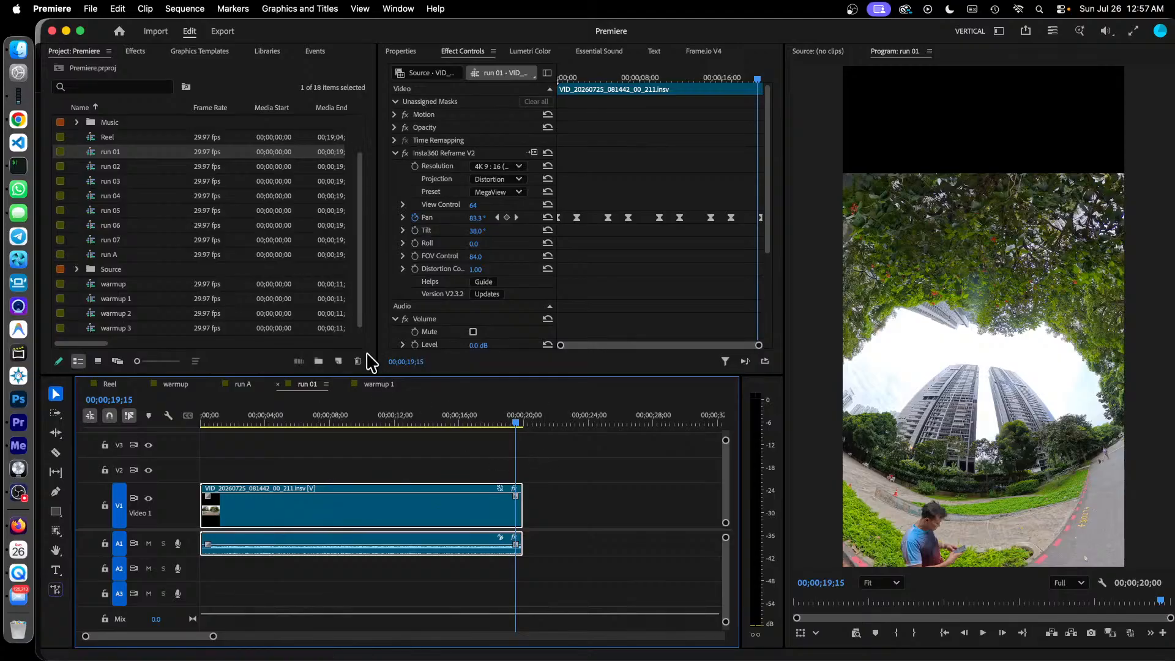
Step: Return to the run A sequence in the timeline and look at its export options
left_click(248, 387)
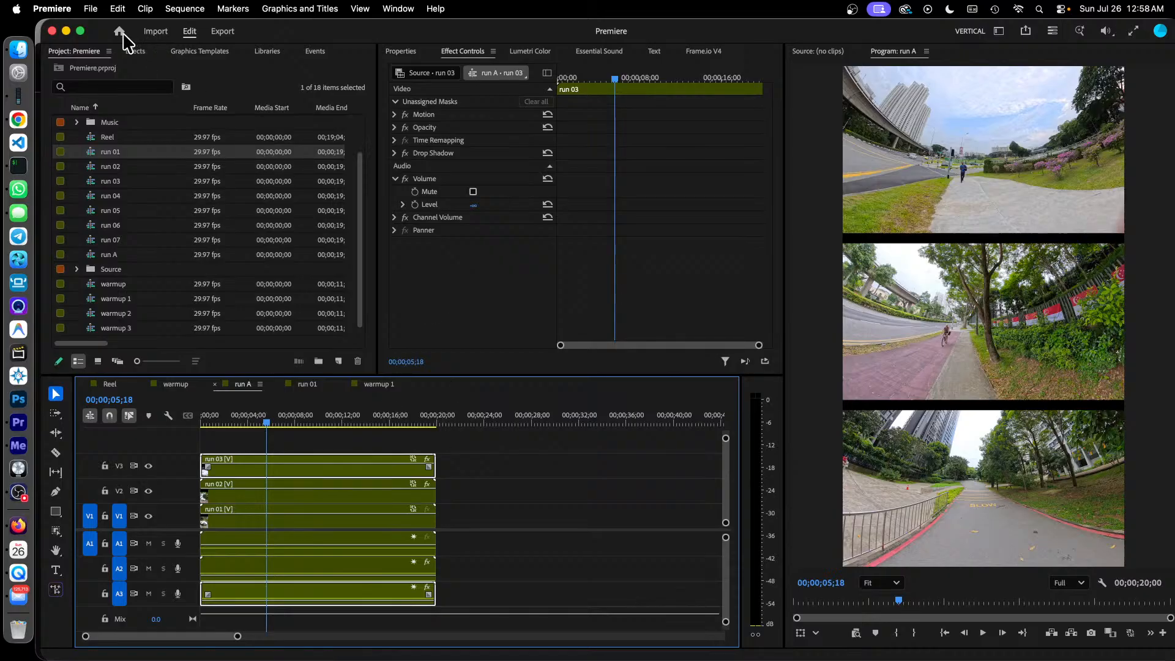
left_click(91, 9)
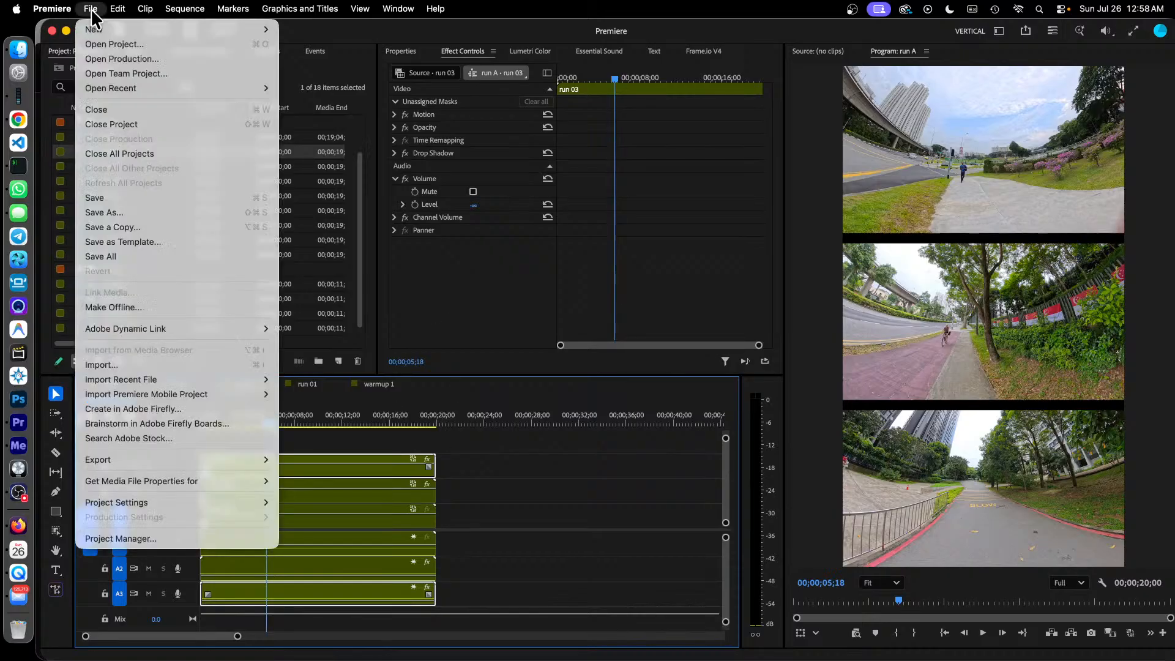
mouse_move(244, 464)
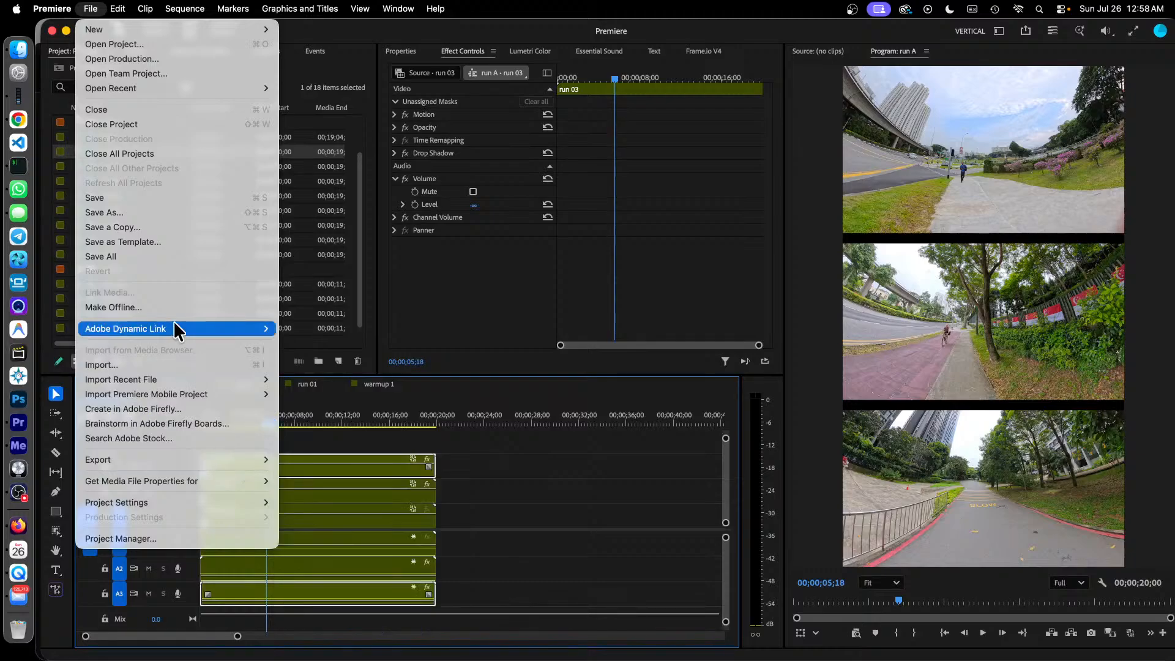
Step: Switch to Finder and play run A.mp4 from the Videos folder in QuickTime Player with the sound muted
left_click(18, 53)
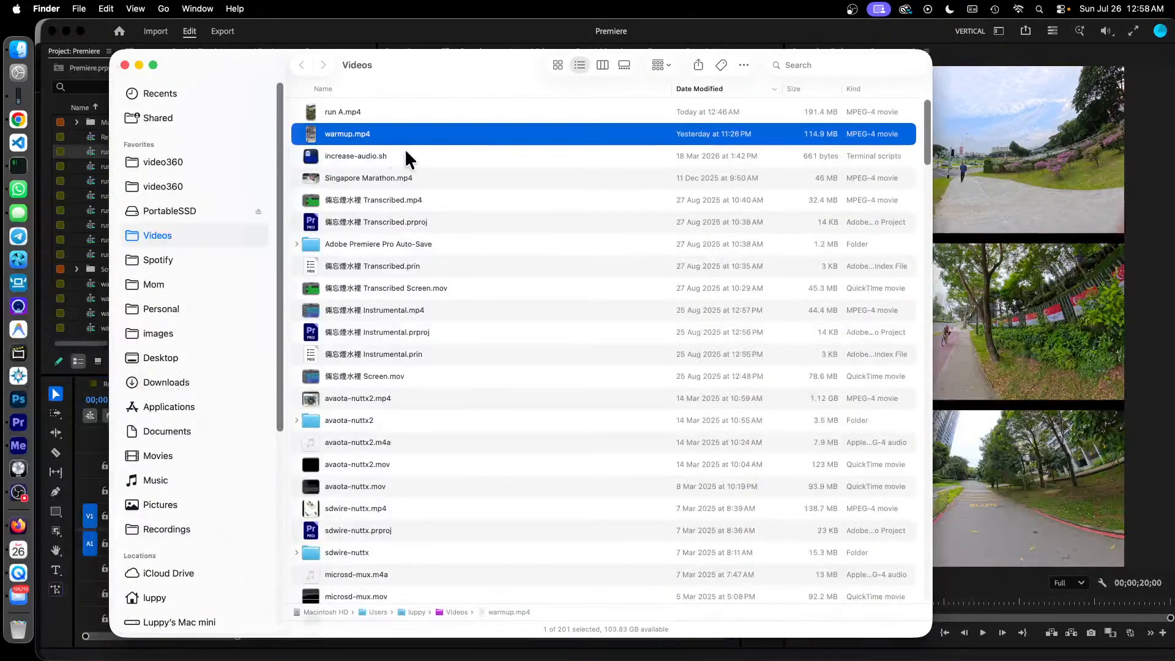
left_click(355, 112)
double_click(344, 107)
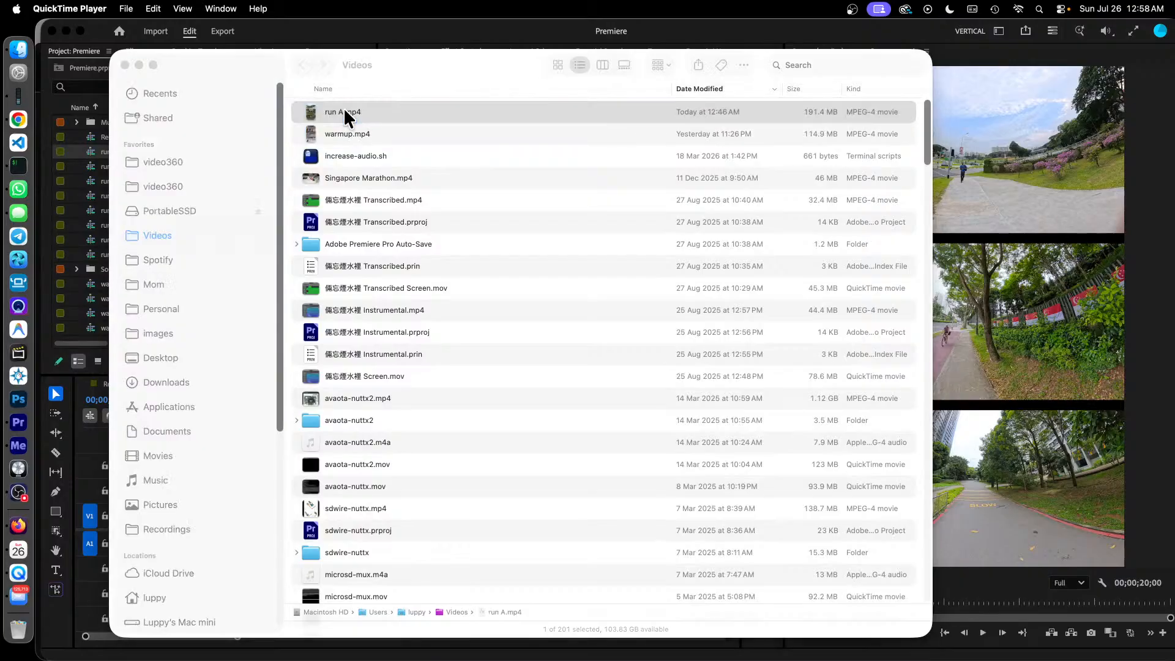
left_click_drag(174, 504, 96, 512)
left_click_drag(194, 500, 221, 594)
key("space")
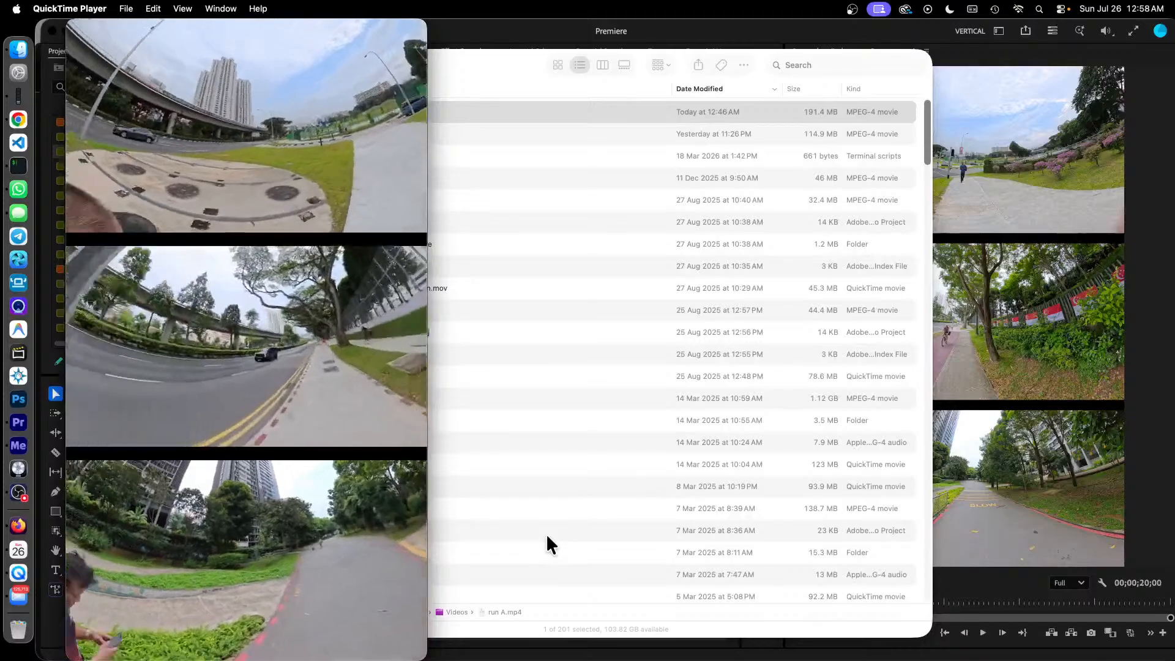
Step: Close the run A.mp4 video and switch back to Premiere
mouse_move(131, 196)
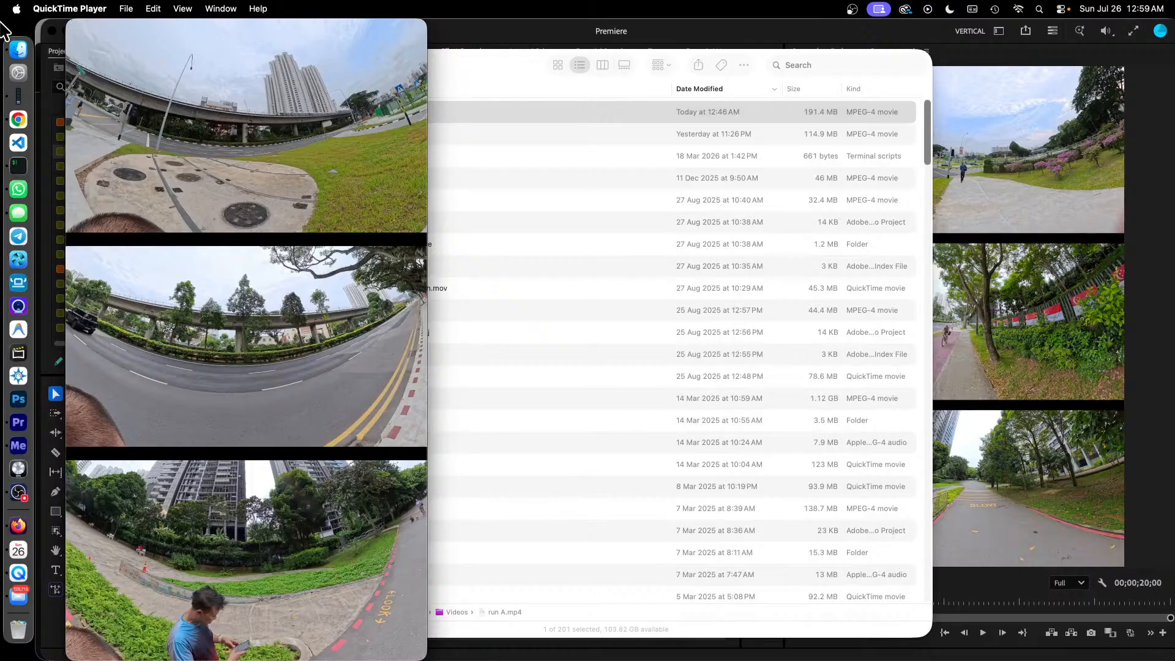
left_click(75, 28)
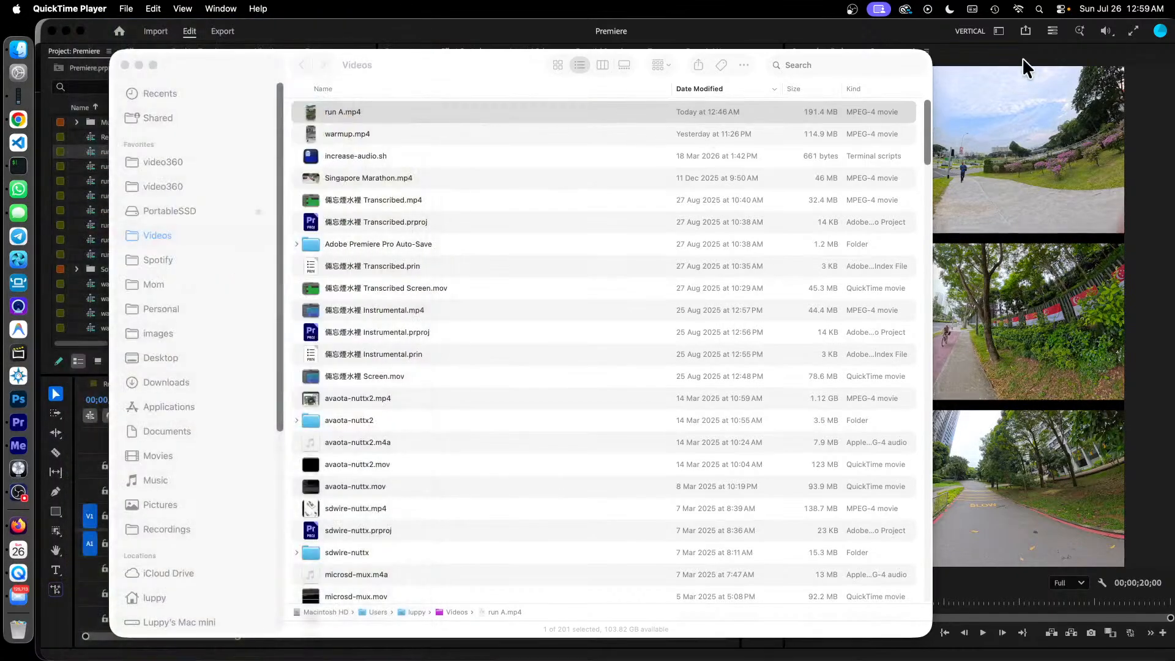
left_click(918, 31)
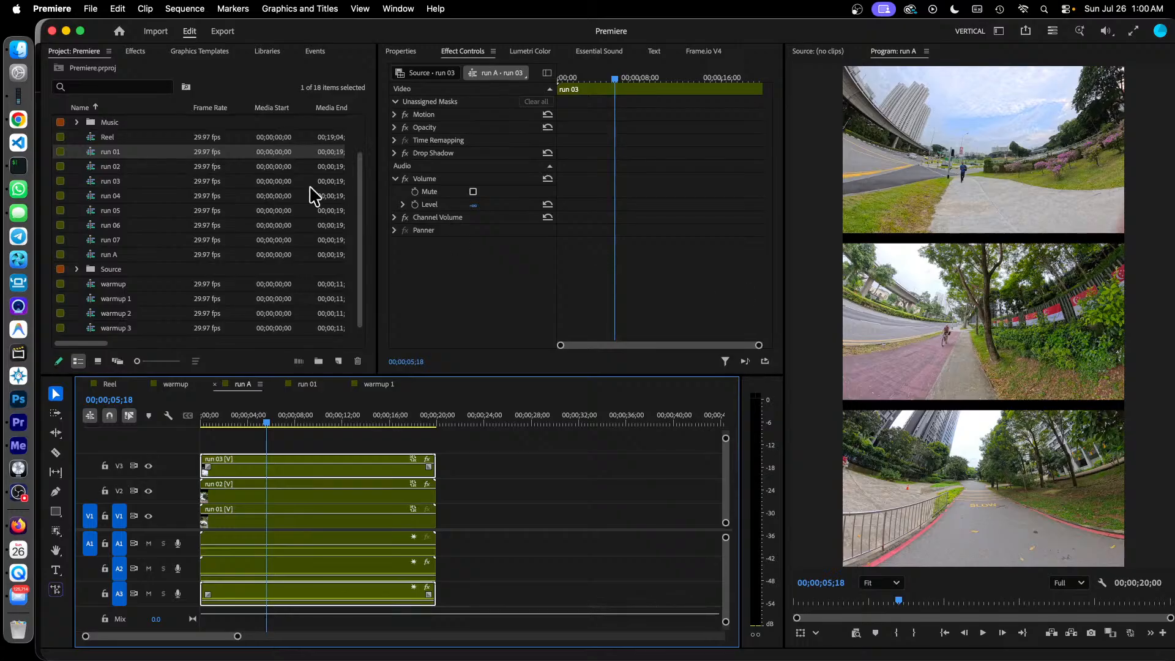
Step: Open the run 04 sequence and scrub to 00;00;08;00 and back to 00;00;05;19 to examine its reframed footage
double_click(111, 197)
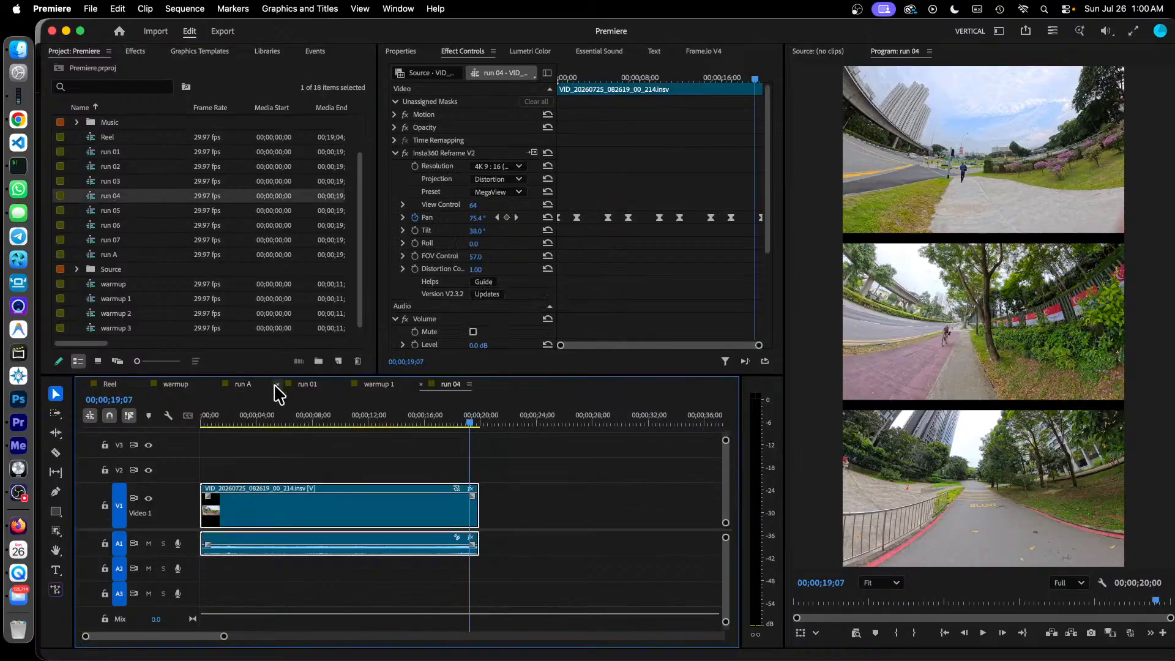
left_click(313, 424)
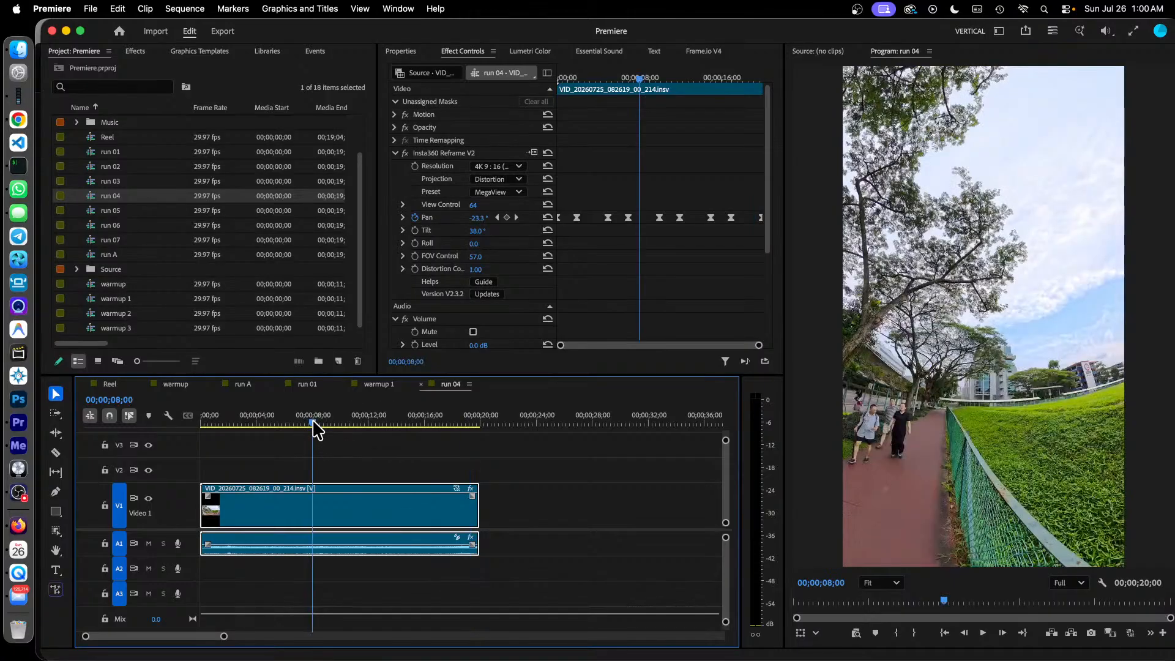
left_click_drag(313, 423, 279, 446)
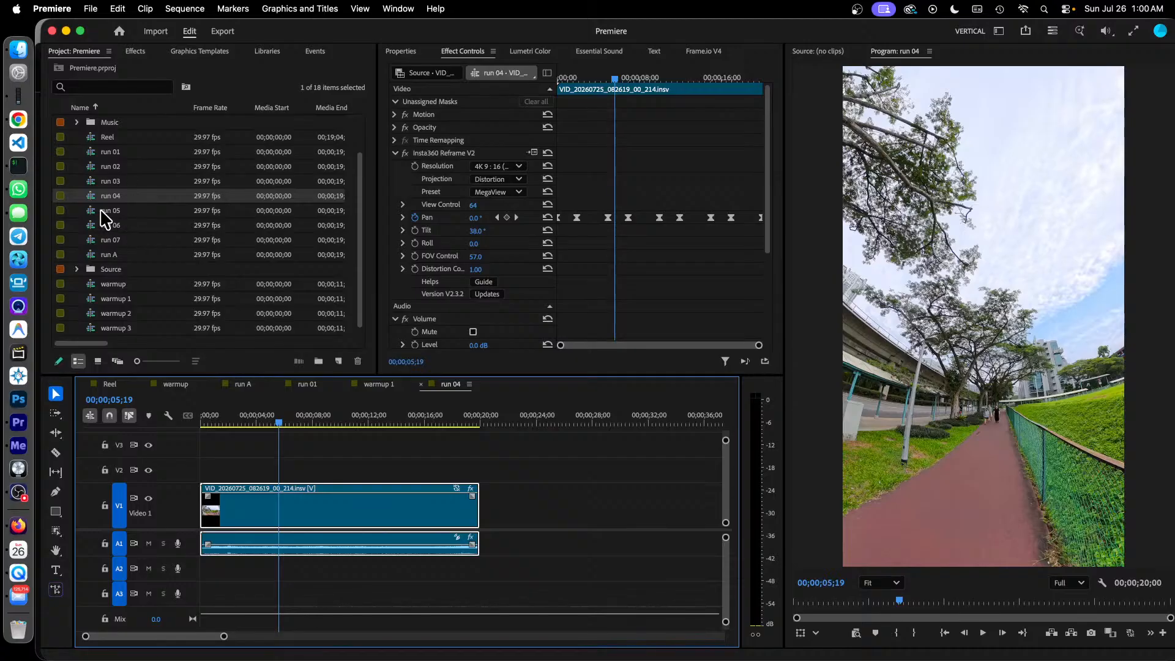
Step: Open the run 05 sequence and move to an earlier point in its clip to examine the reframed footage
double_click(104, 211)
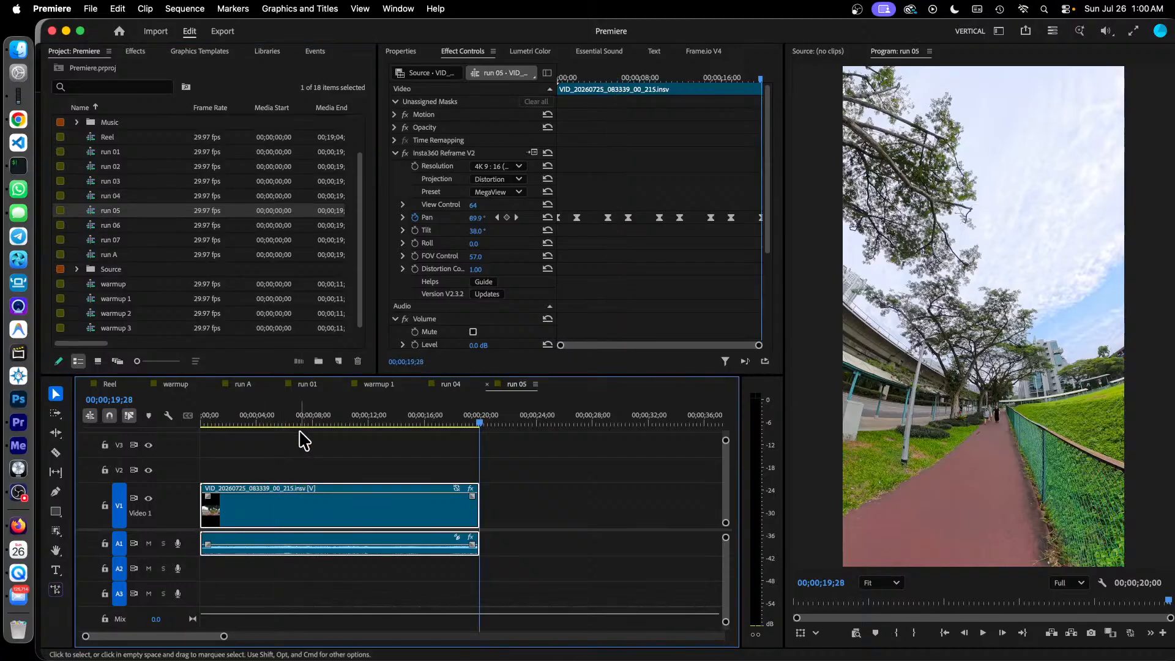
left_click(297, 422)
mouse_move(297, 422)
left_mouse_down()
mouse_move(348, 422)
mouse_move(296, 423)
left_mouse_up()
Step: Examine the run 06 sequence at 00;00;04;24 and the run 07 sequence at 00;00;04;02
double_click(111, 226)
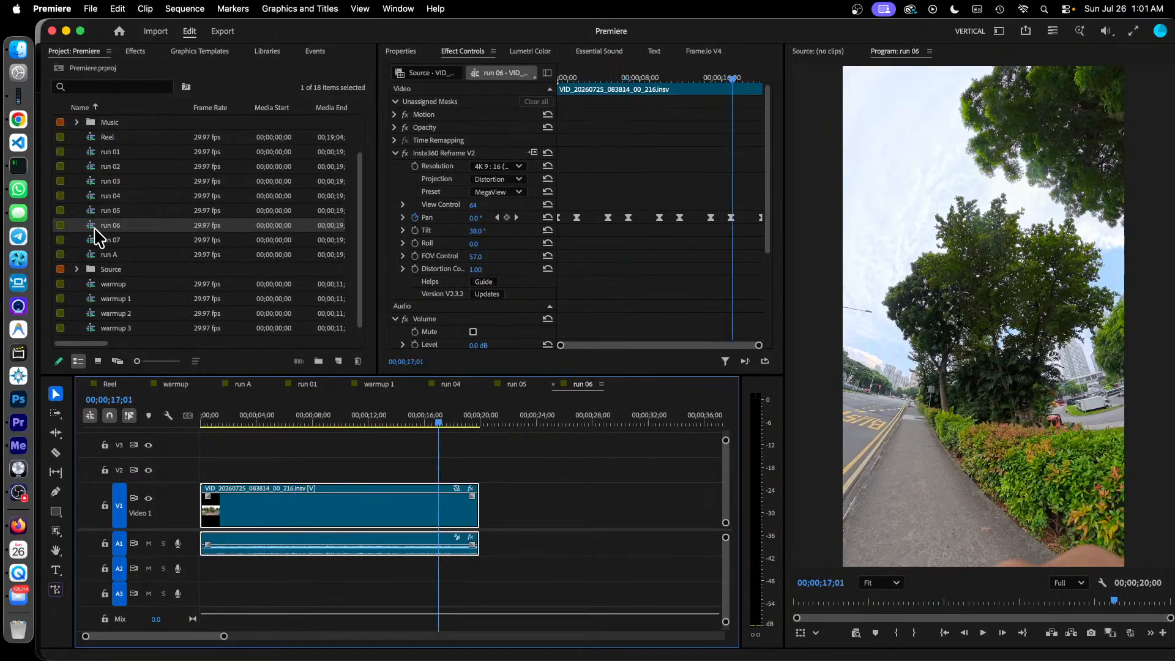
left_click_drag(274, 422, 269, 425)
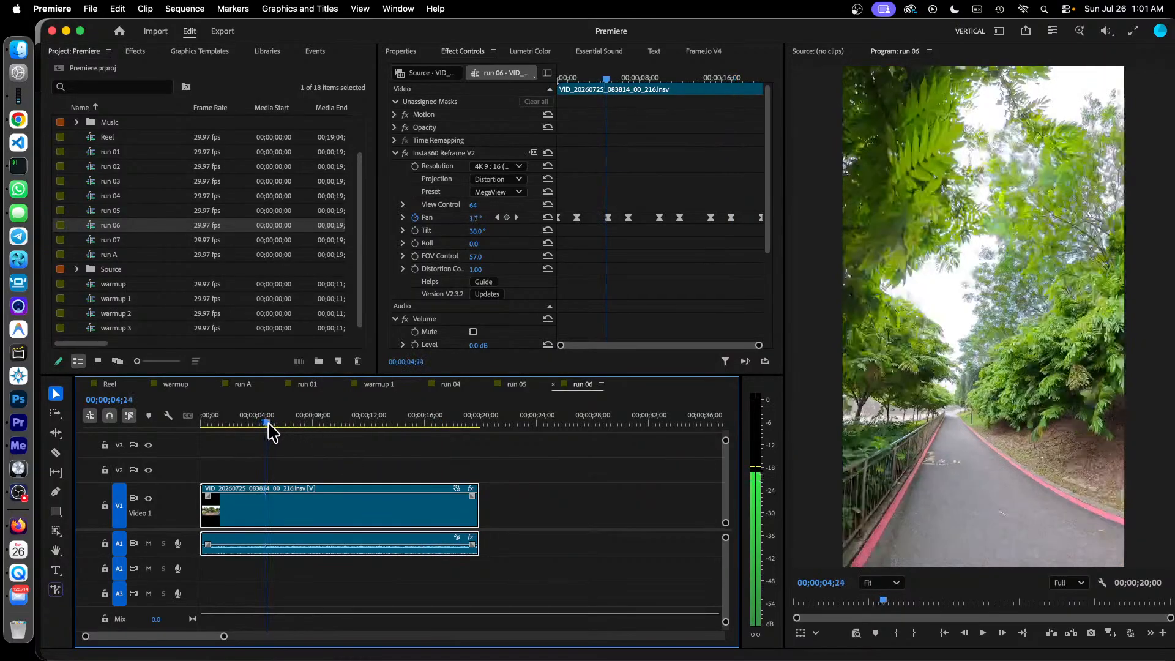
double_click(107, 240)
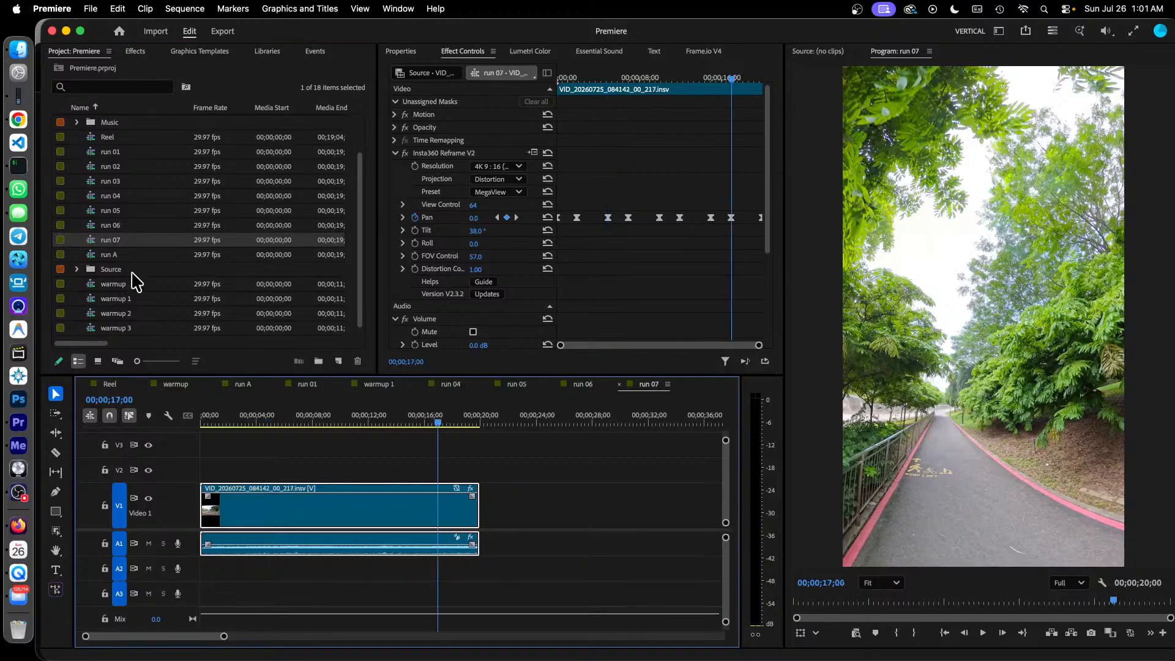
left_click(258, 423)
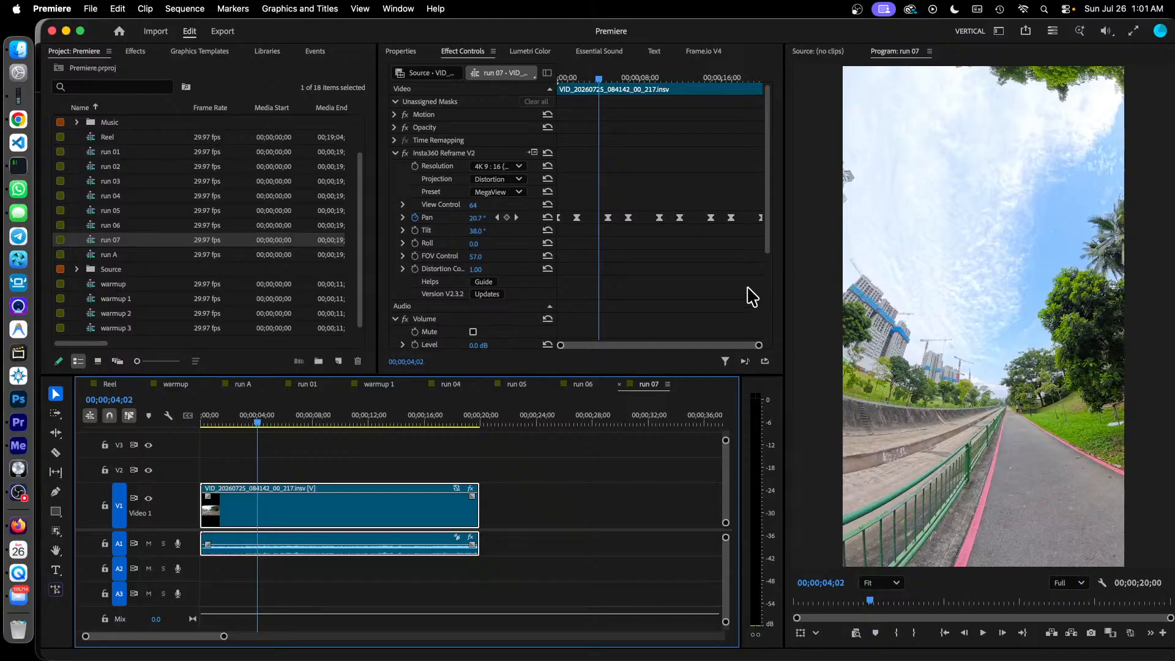
Step: Revisit the warmup and run A sequences to compare their three stacked layers
left_click(181, 386)
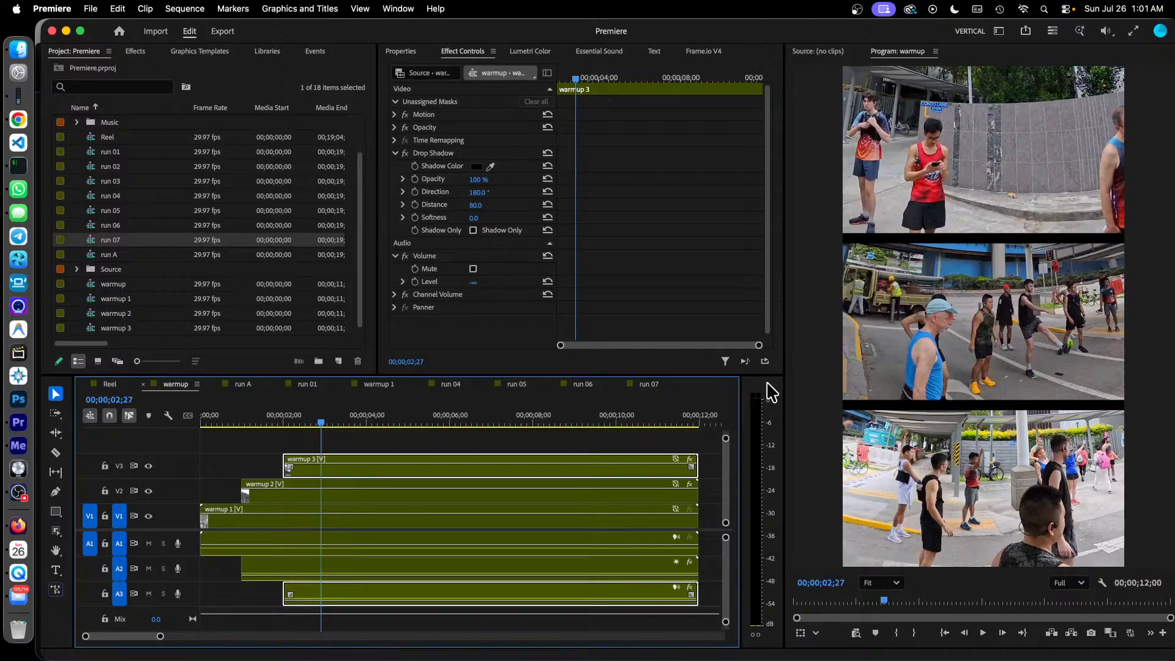
left_click(243, 384)
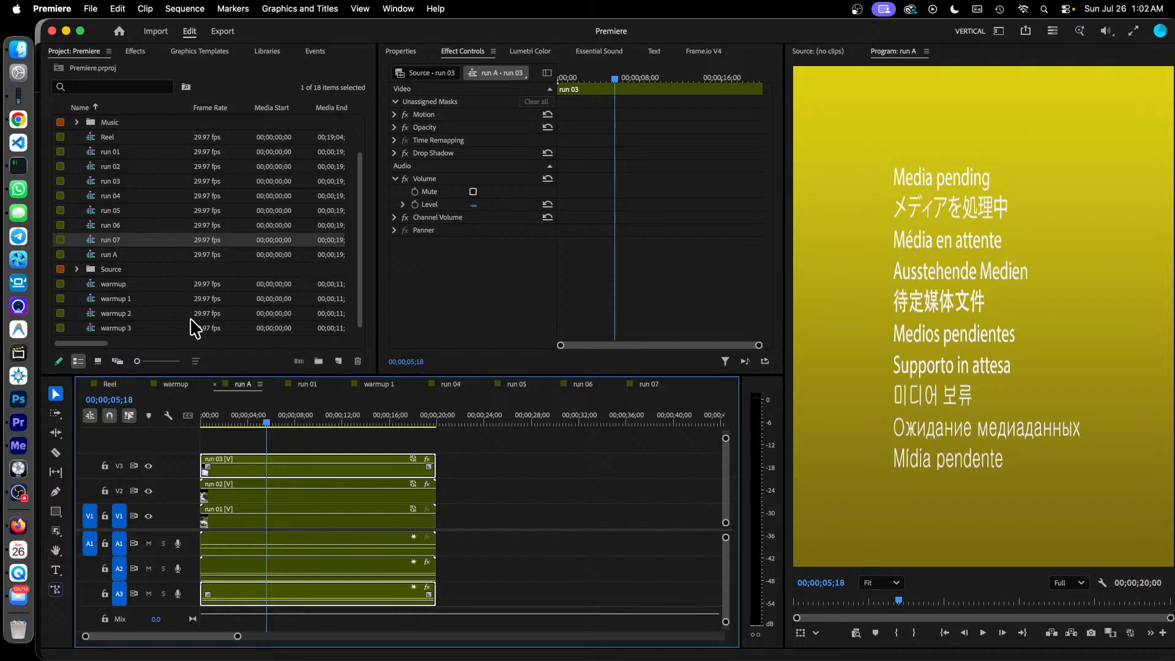
Step: Return to the Reel sequence and examine its footage at 00;09;16;05
left_click(111, 384)
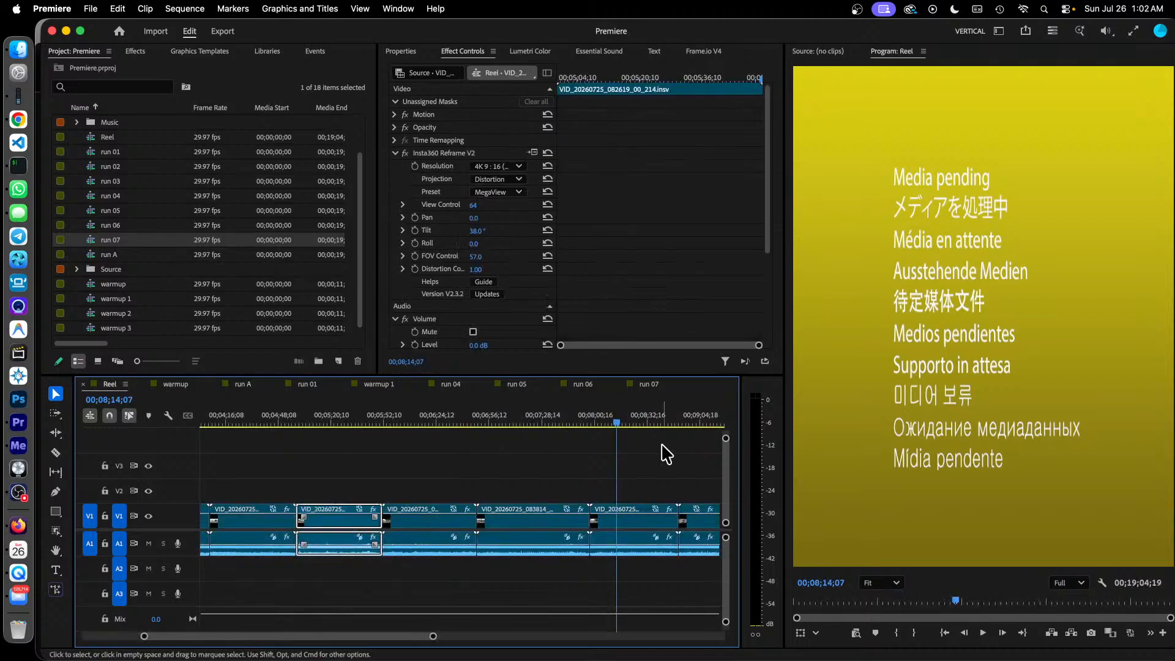
left_click_drag(367, 645, 507, 637)
left_click(522, 421)
left_click_drag(440, 637, 488, 643)
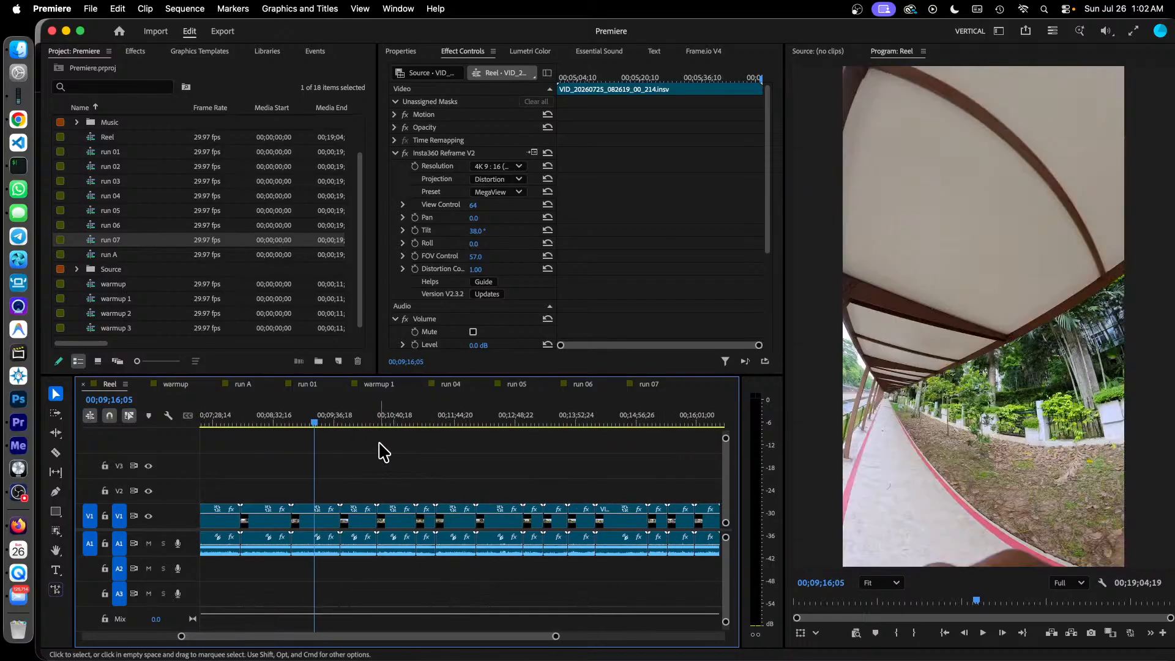
Step: Examine the Reel footage at 00;10;45;07, 00;11;16;12, 00;11;37;23 and 00;12;29;00
left_click(399, 421)
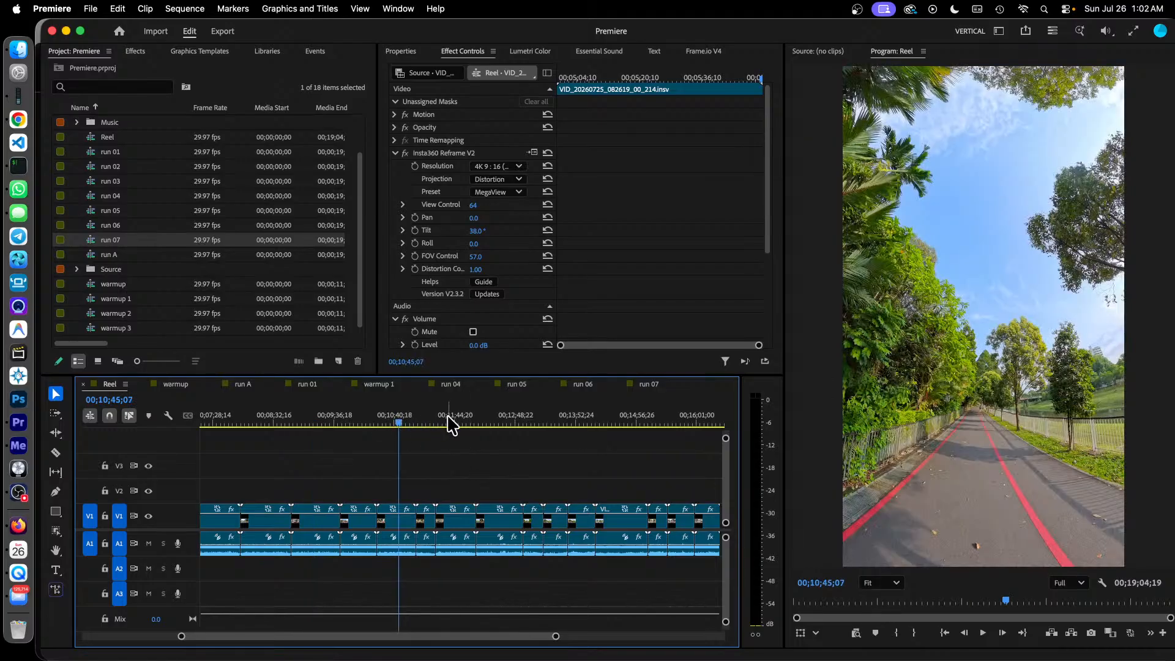
left_click(427, 422)
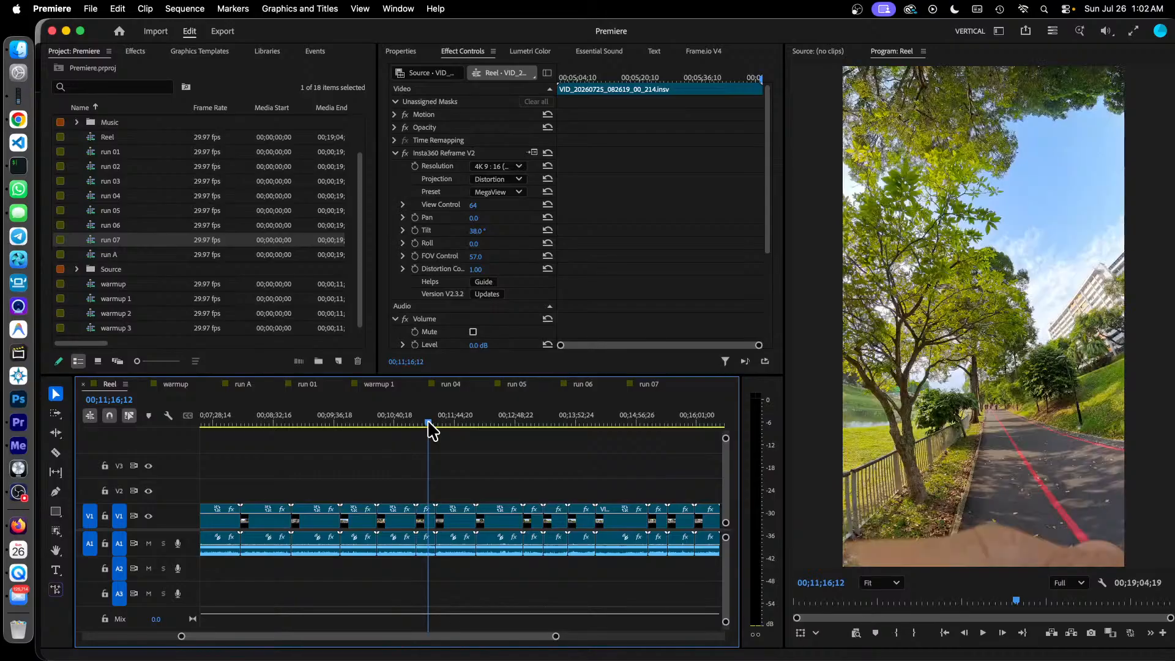
left_click(449, 422)
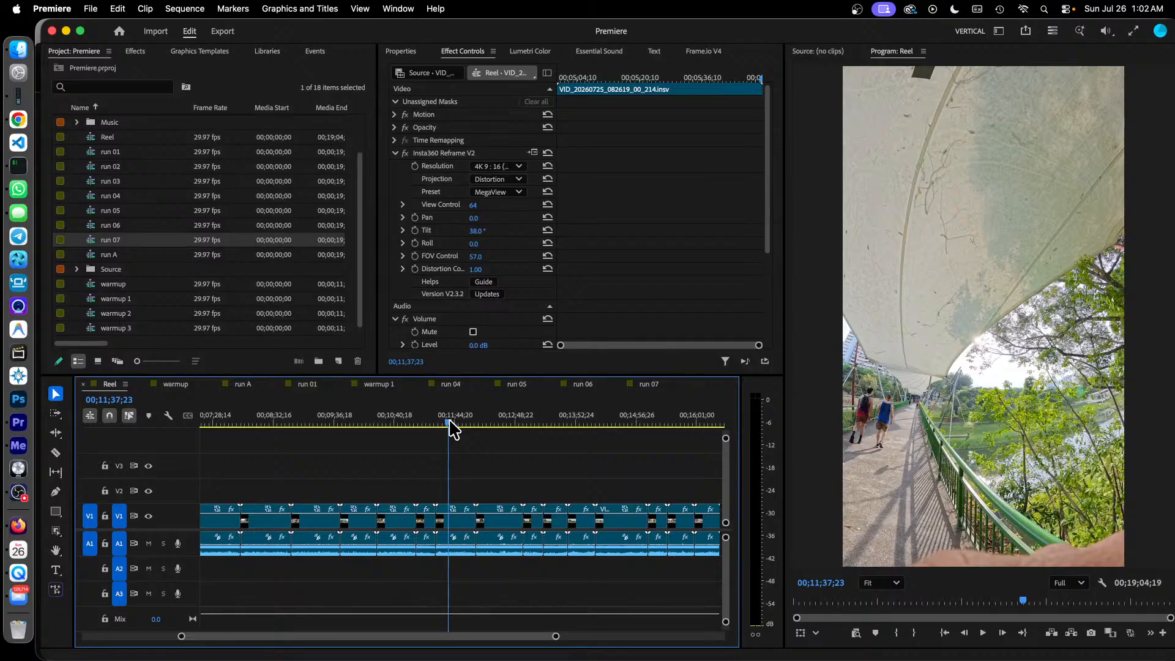
left_click(496, 421)
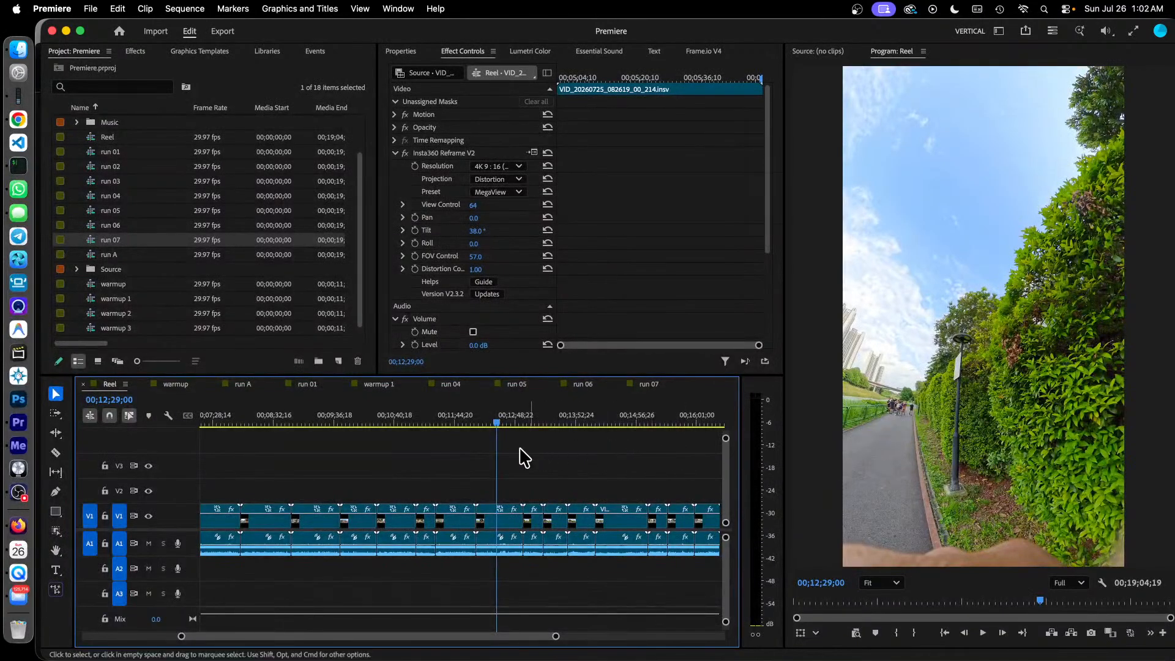
Step: Set the Insta360 Reframe V2 Pan to 189.0° on the Reel clip at 00;10;40;21
left_click(394, 422)
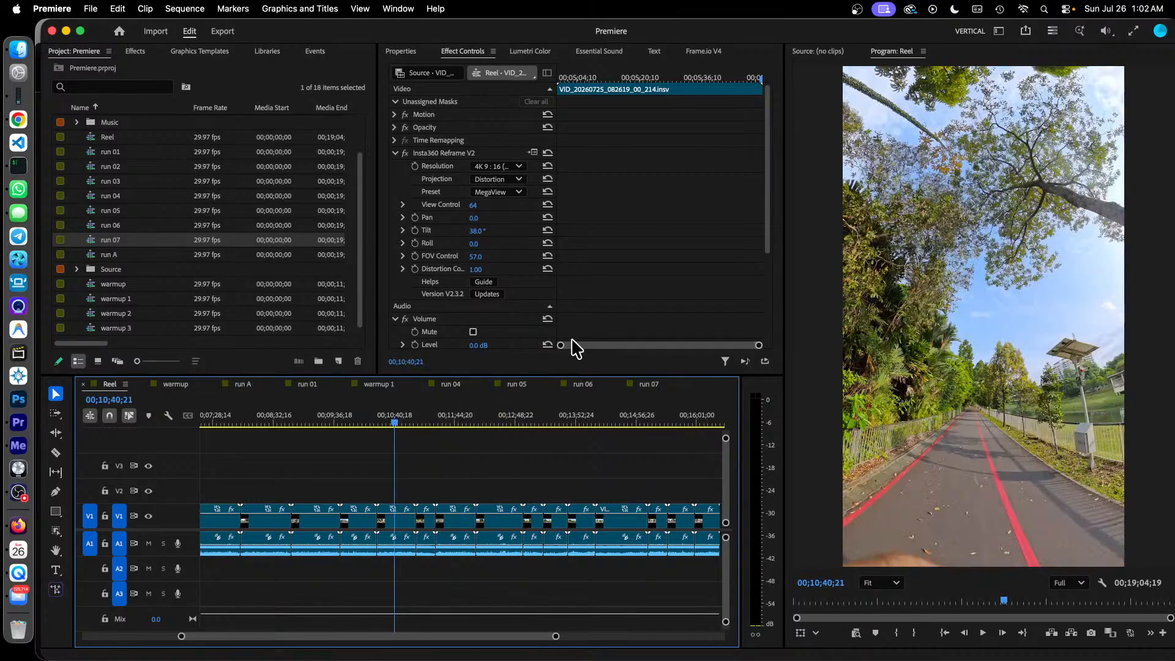
mouse_move(474, 219)
left_mouse_down()
mouse_move(508, 218)
mouse_move(474, 218)
left_mouse_up()
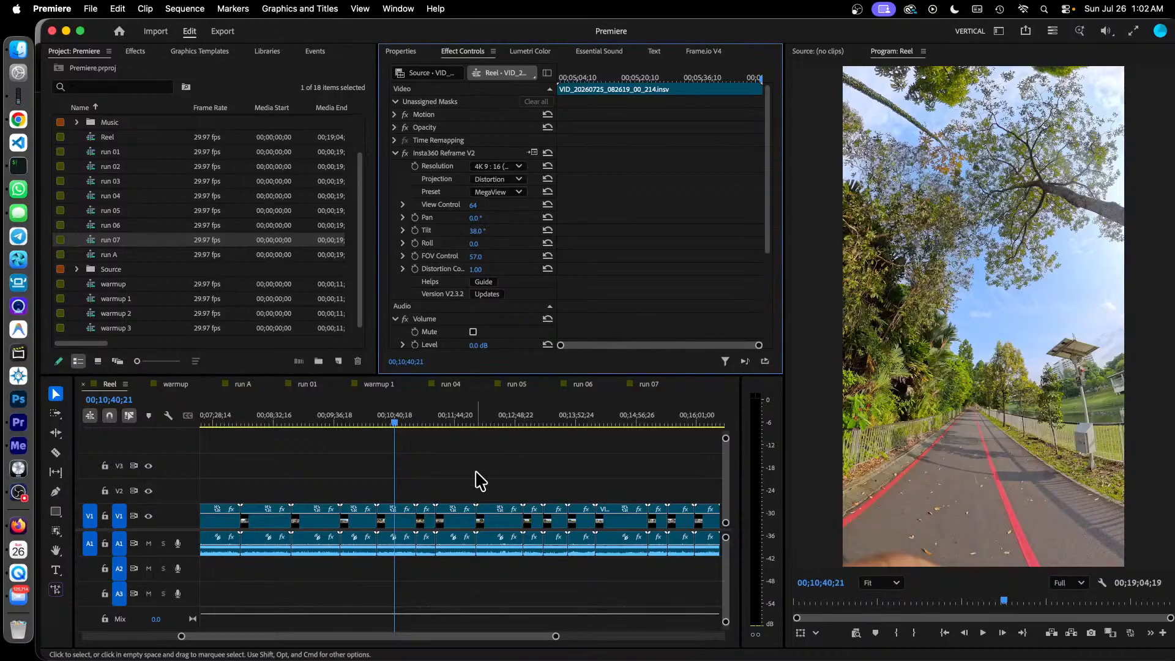
left_click(398, 519)
left_click_drag(475, 218, 747, 328)
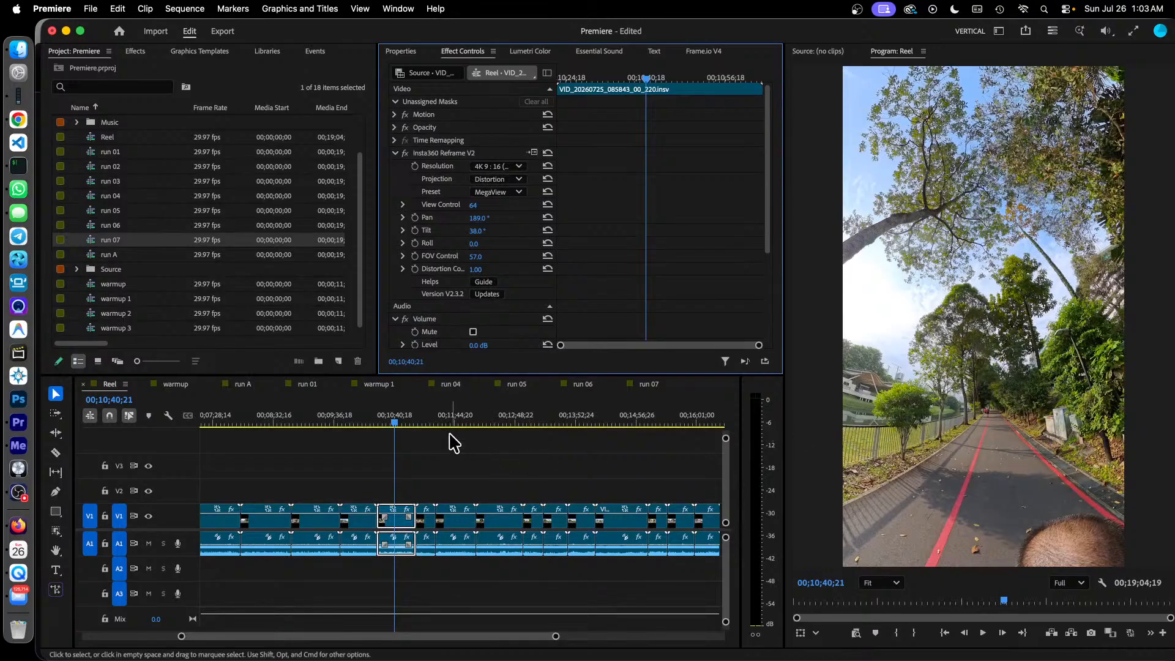
Step: Examine the Reel footage at 00;11;12;15, 00;11;50;02, 00;12;21;07 and 00;12;45;25
left_click(426, 422)
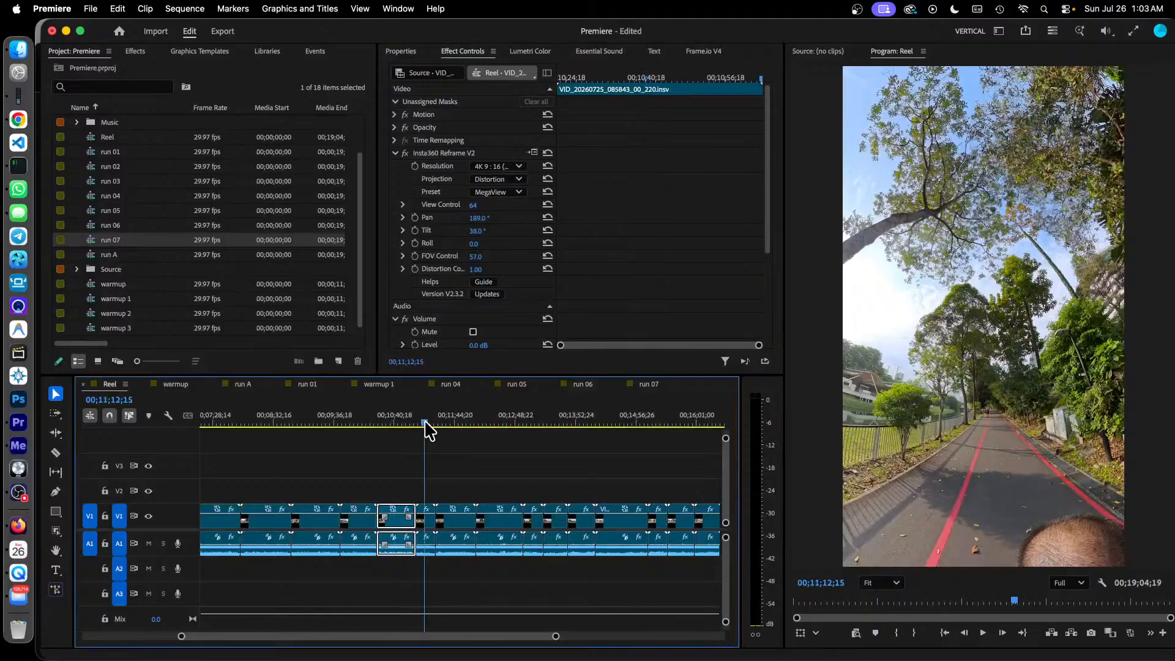
left_click(460, 422)
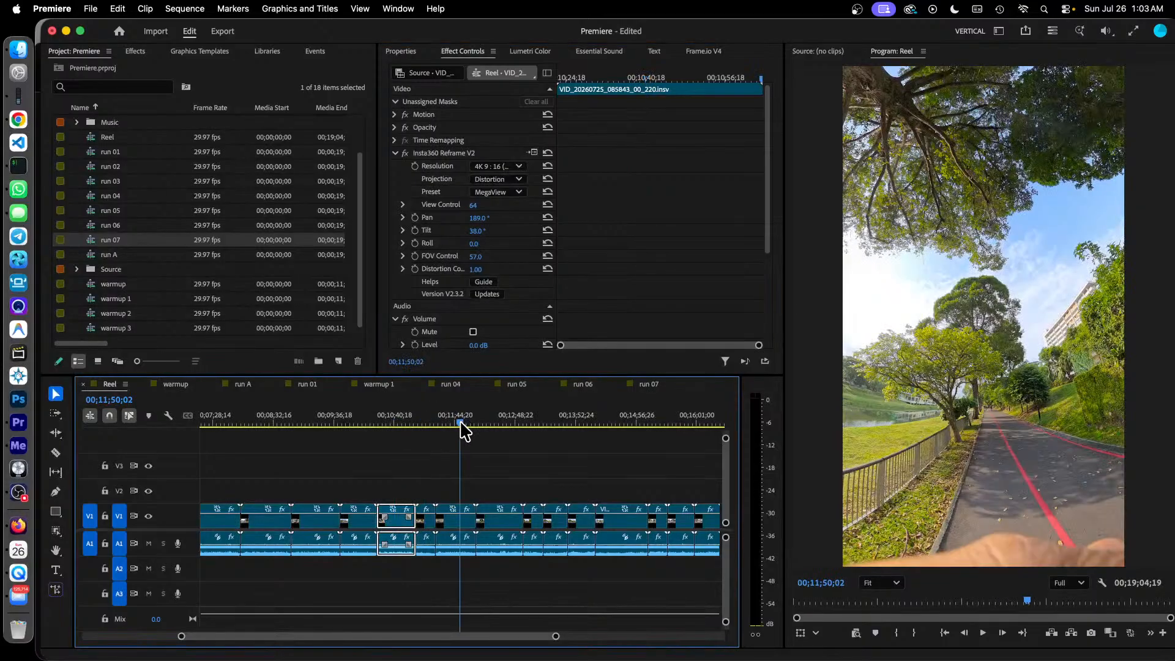
left_click(489, 422)
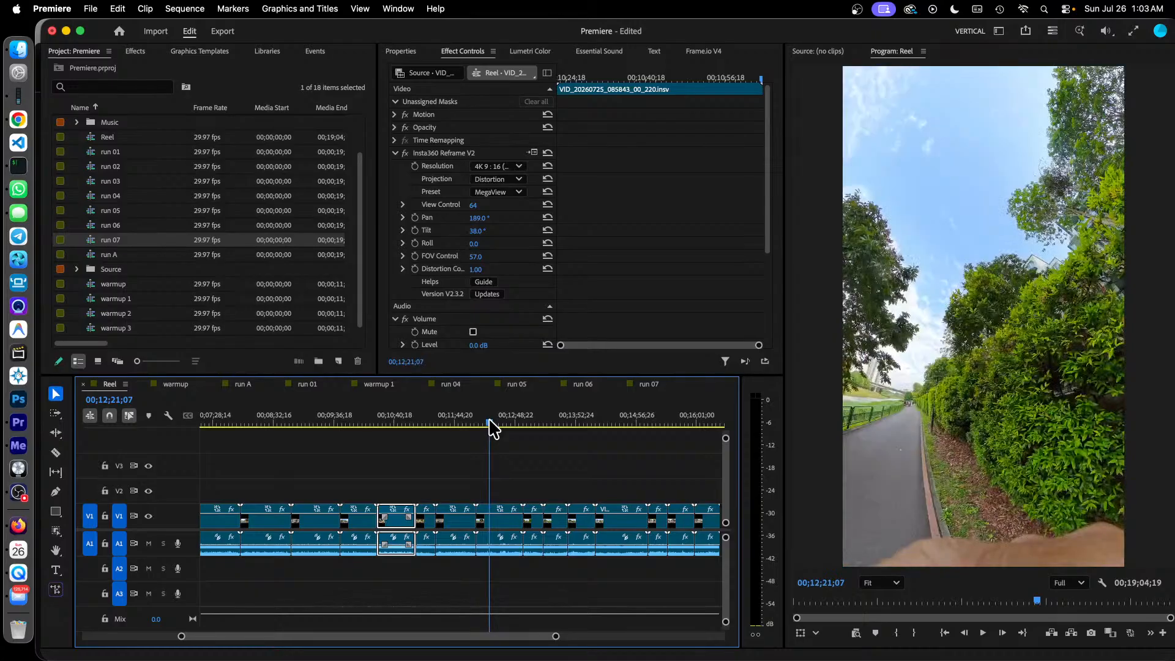
left_click_drag(489, 422, 512, 422)
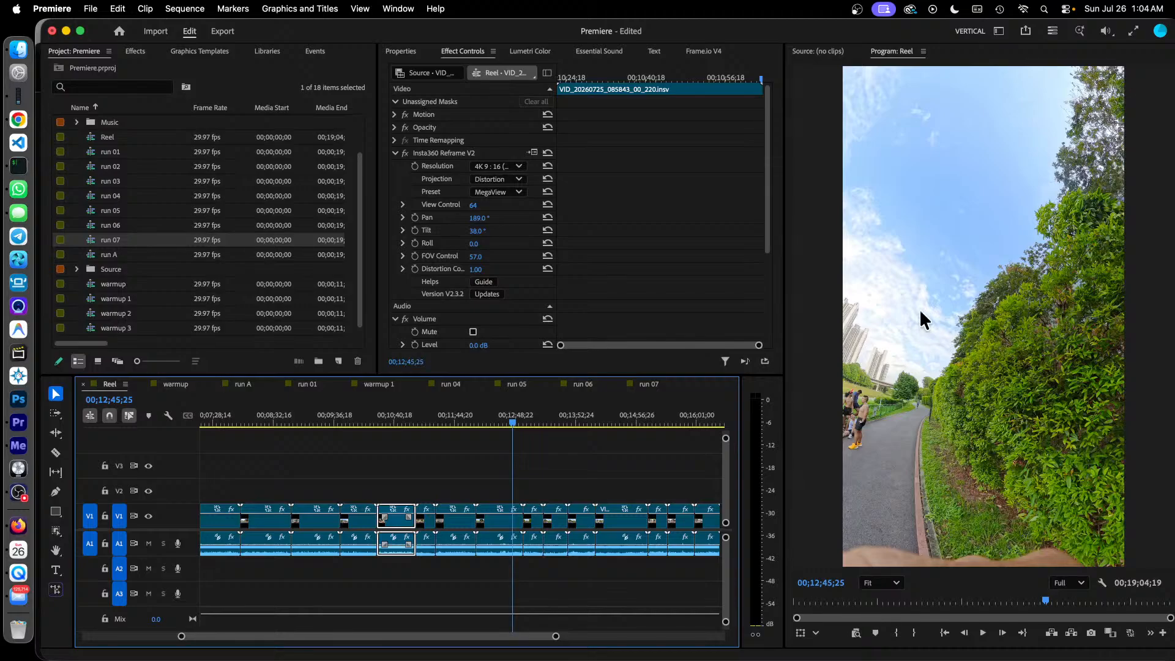
left_click(19, 491)
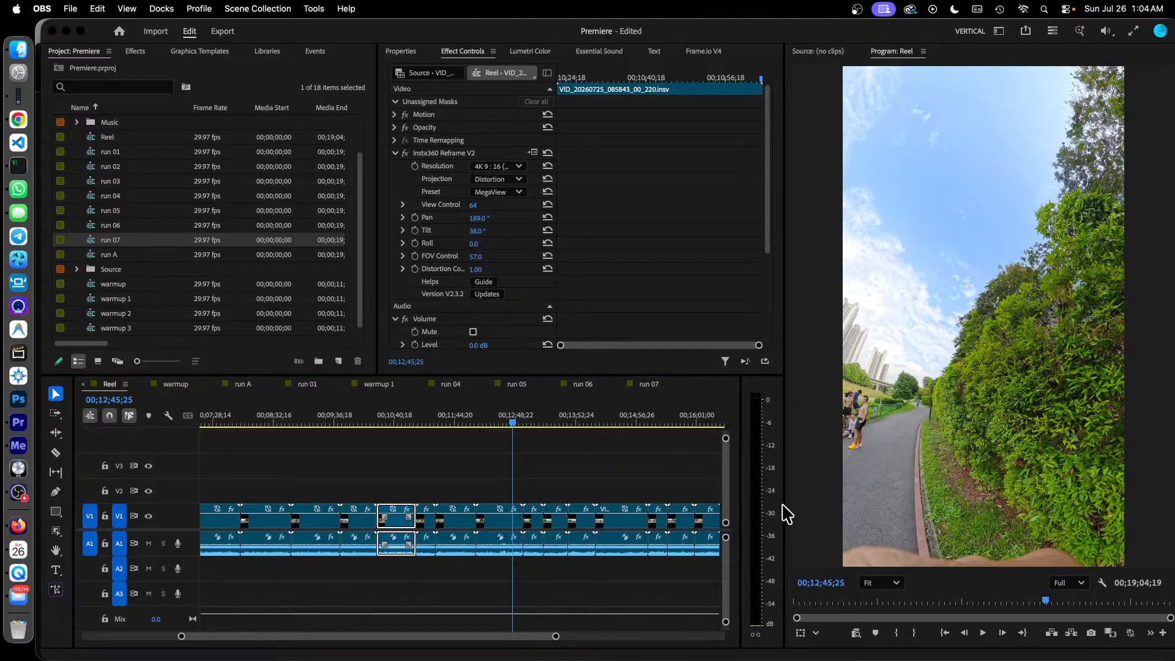